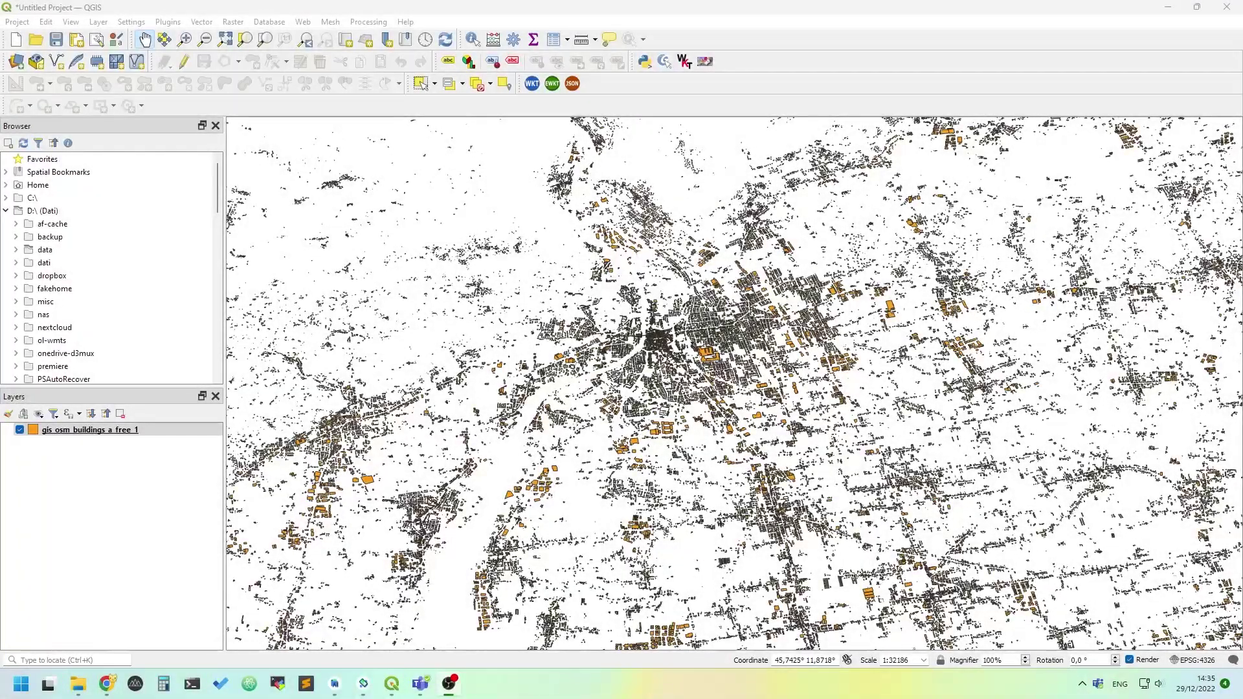
Step: Zoom and pan until individual building footprints of Udine's old town fill the map
left_click(766, 4)
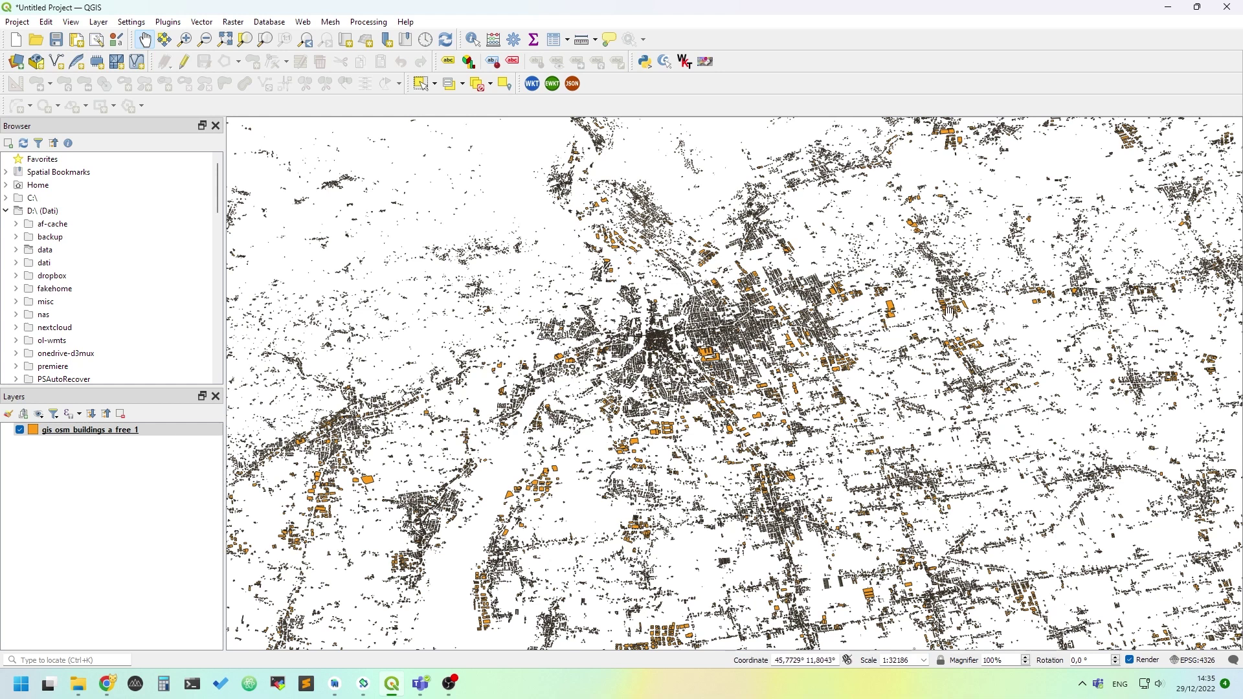
scroll(842, 303, "down", 6)
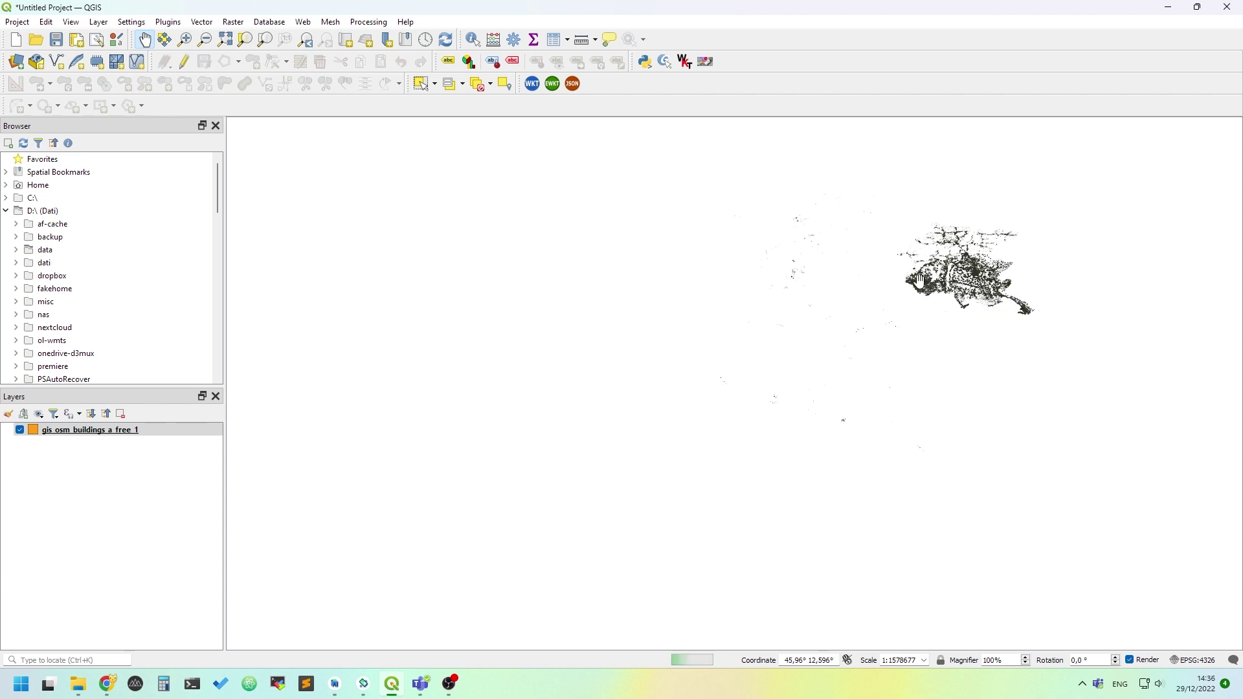
scroll(984, 270, "up", 3)
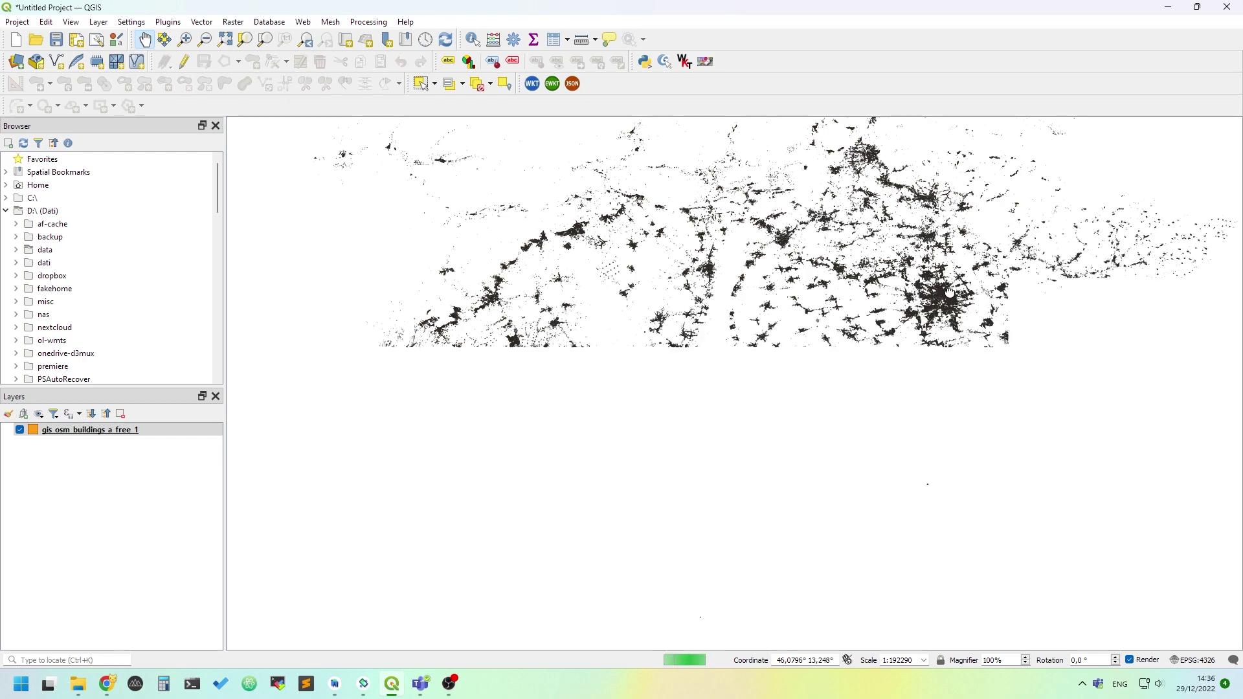
left_click_drag(915, 279, 739, 381)
scroll(741, 362, "up", 2)
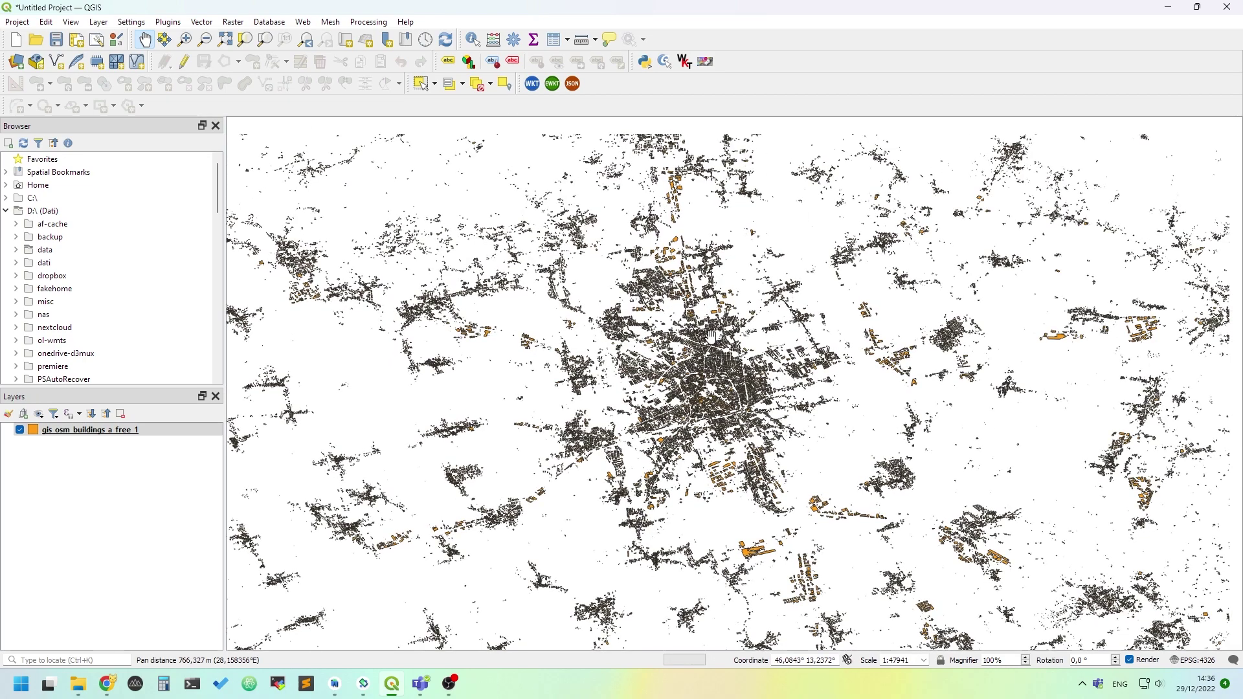
scroll(705, 470, "up", 2)
left_click_drag(706, 471, 706, 360)
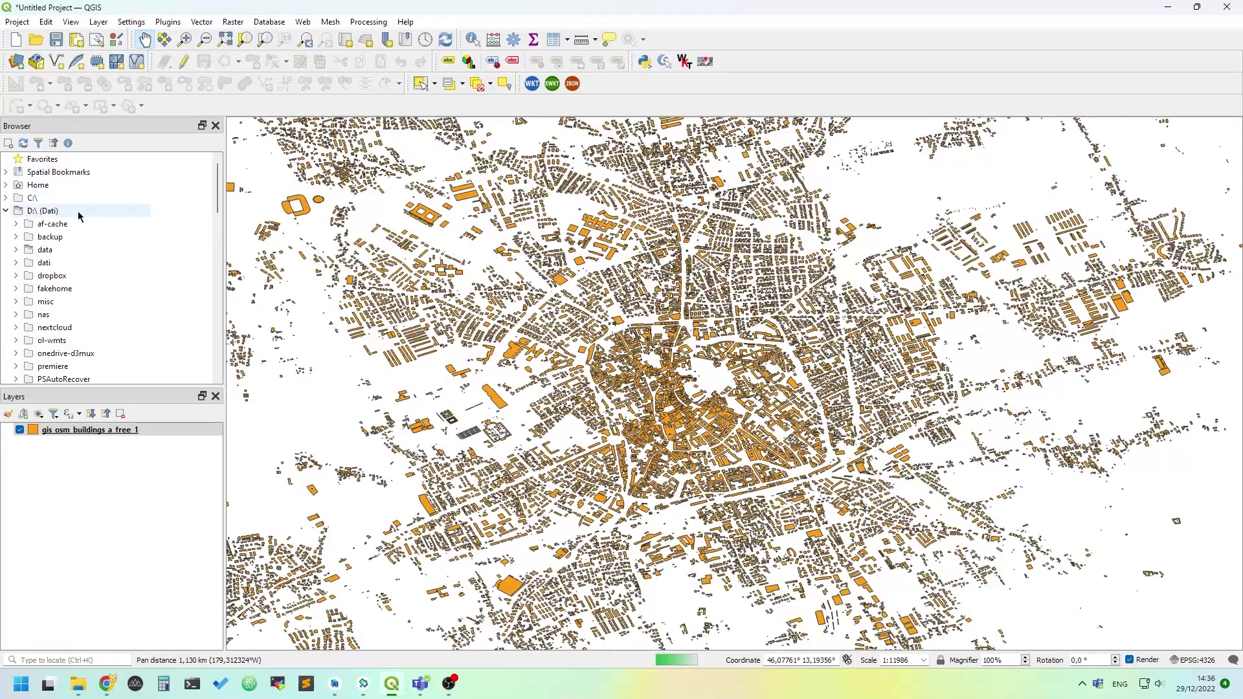
Step: Add the OpenStreetMap XYZ tile layer below the buildings layer and switch it off
left_click(6, 211)
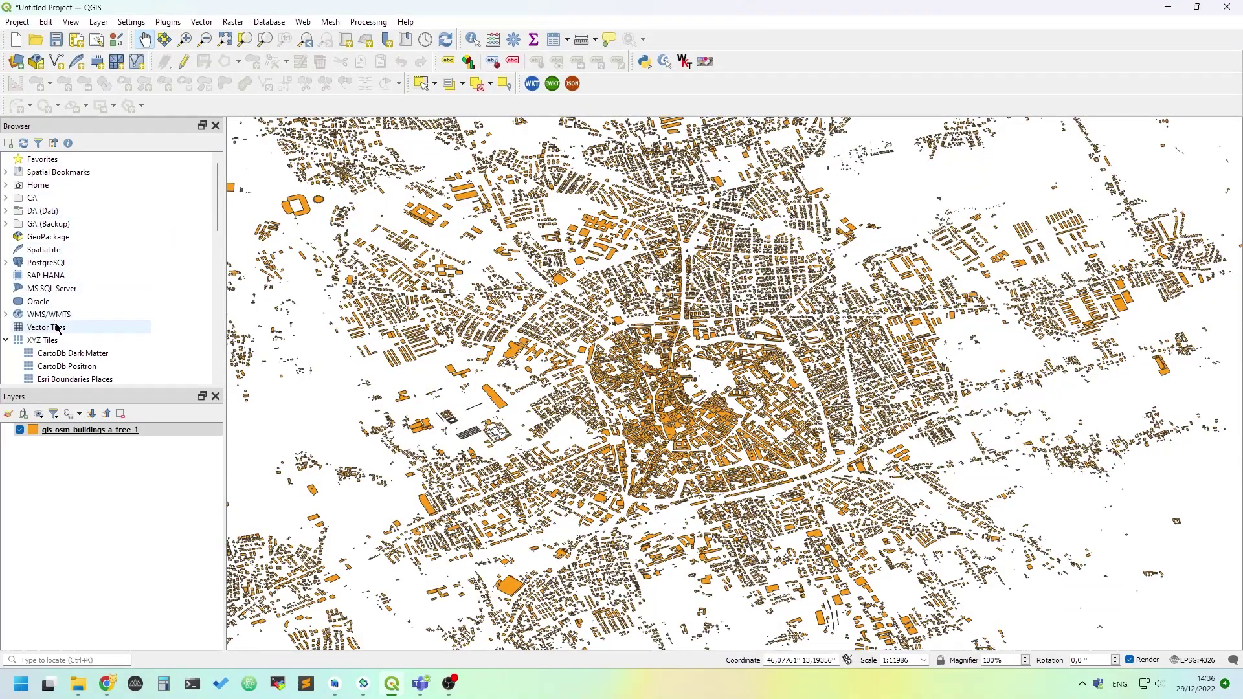
scroll(95, 345, "down", 3)
scroll(95, 346, "down", 7)
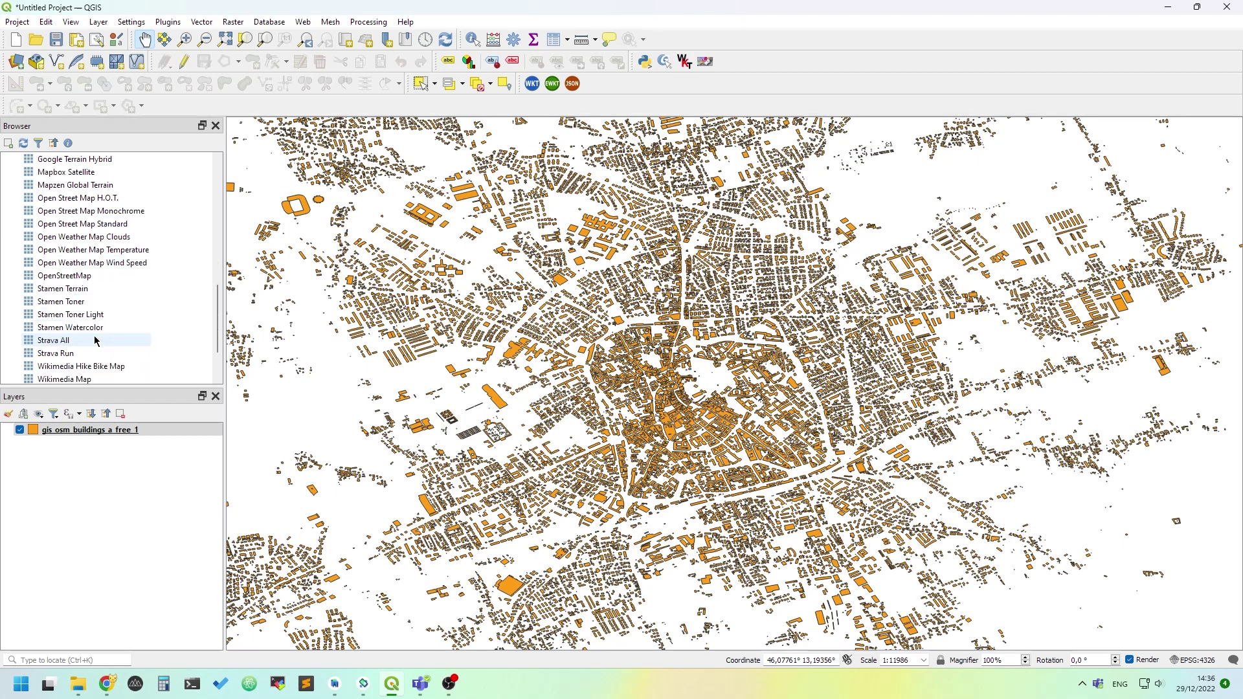
double_click(71, 276)
left_click_drag(160, 430, 159, 469)
scroll(728, 345, "down", 1)
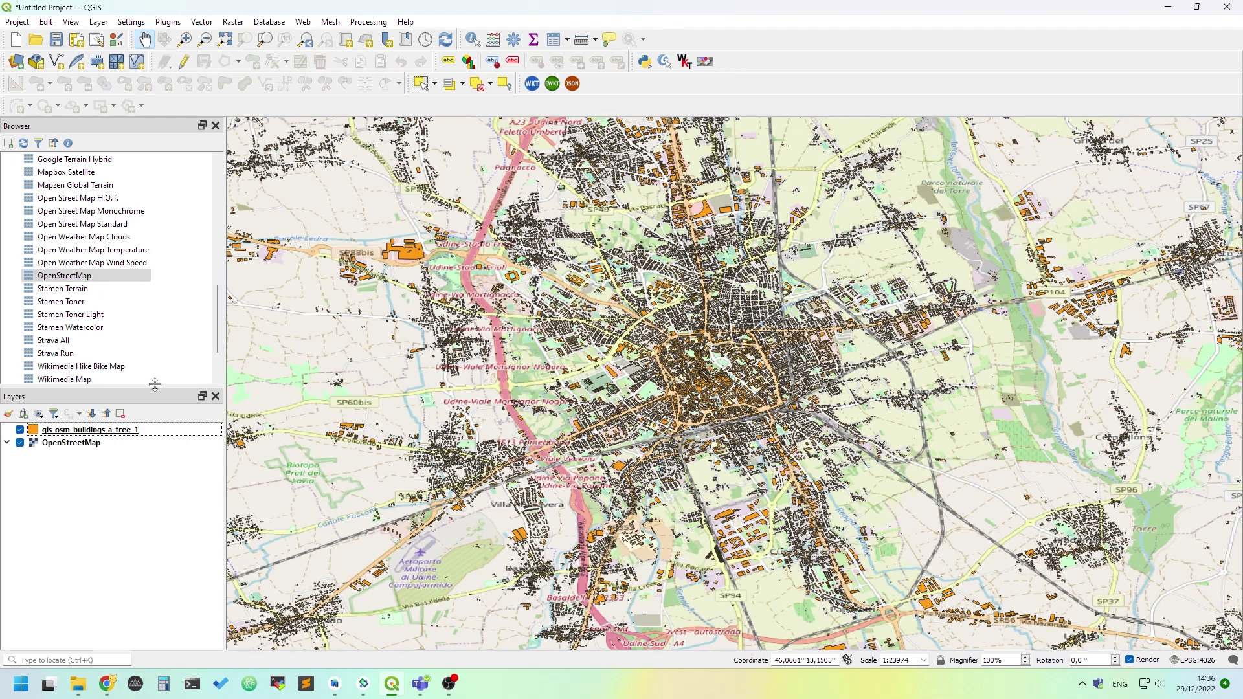
left_click(18, 443)
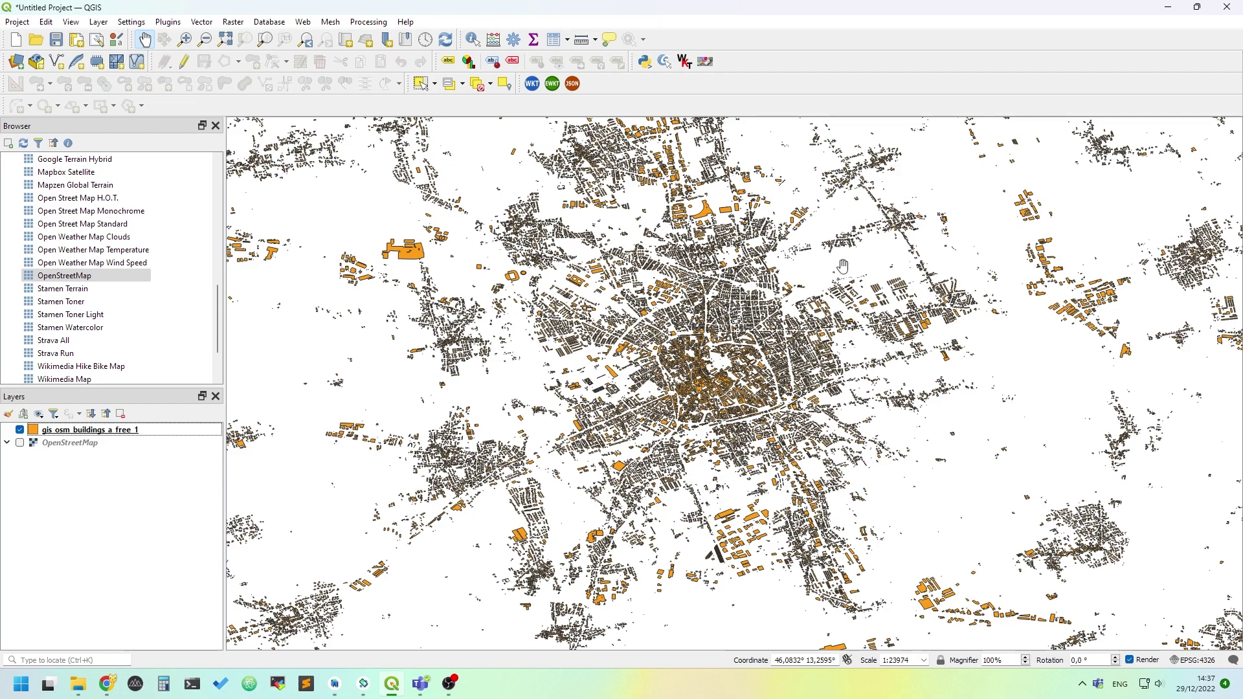
Step: Zoom the map to about 1:2996 over Udine's historic centre
scroll(667, 375, "up", 2)
scroll(756, 364, "up", 1)
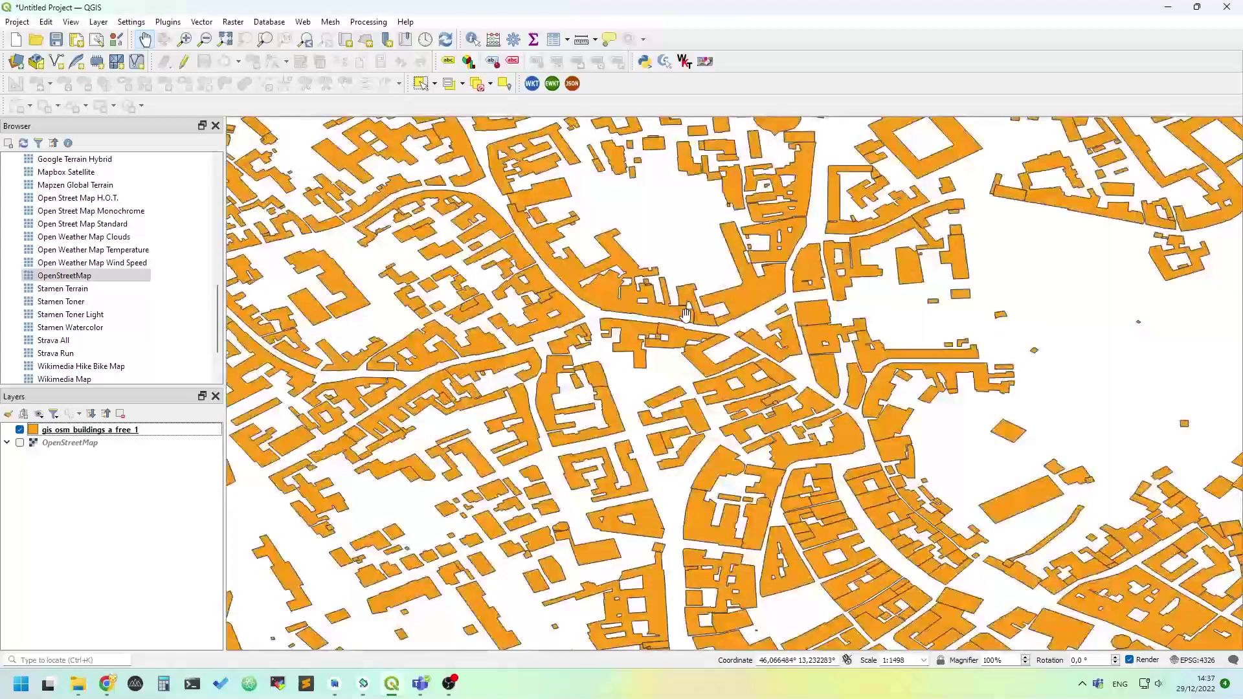
left_click_drag(757, 365, 795, 354)
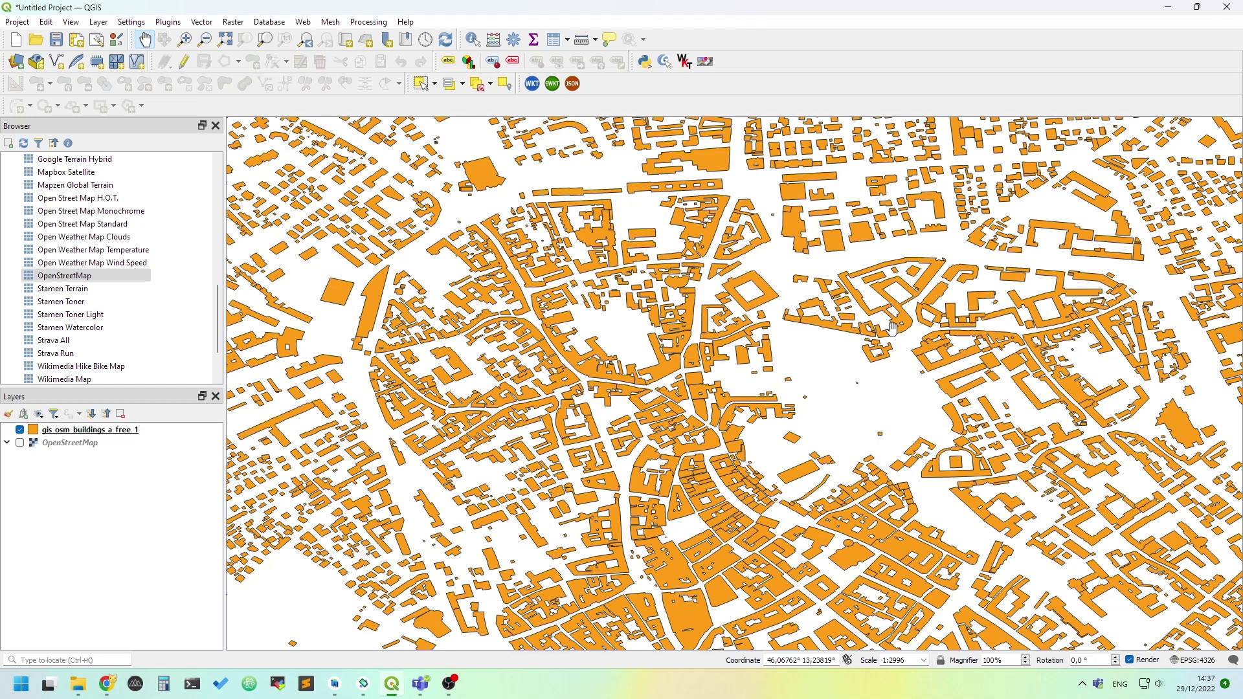
Step: Bring up the Layer > Create Layer submenu
left_click(203, 23)
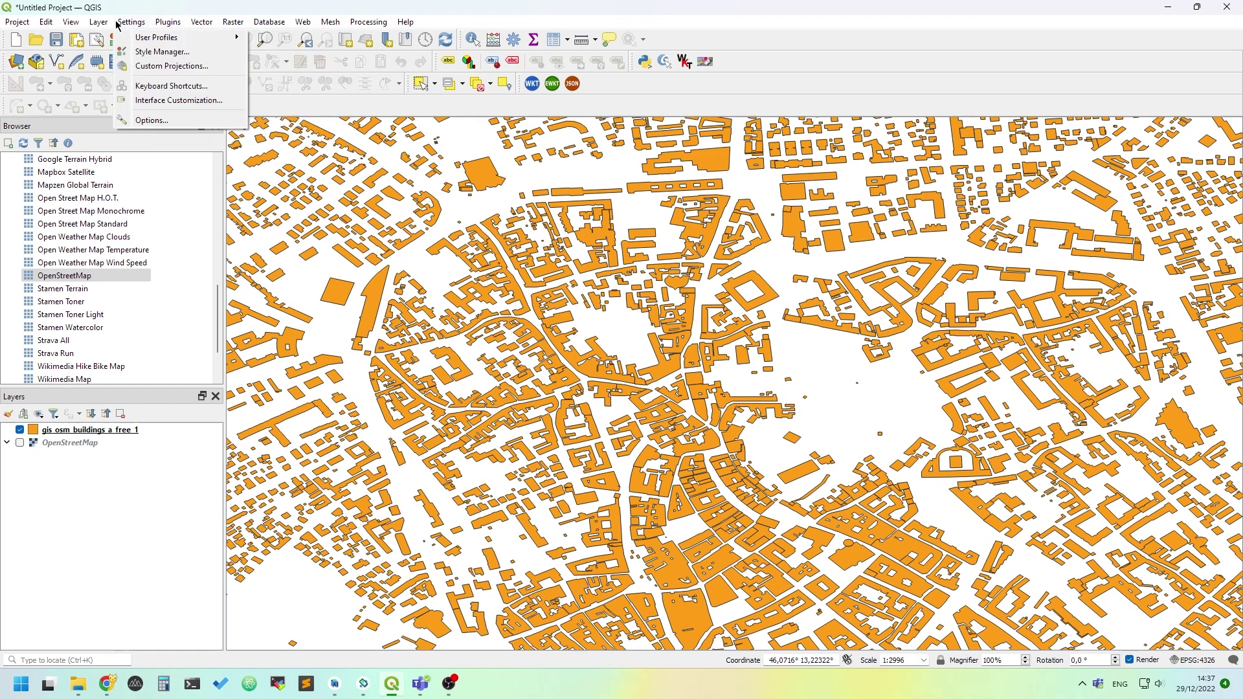
mouse_move(104, 22)
mouse_move(110, 68)
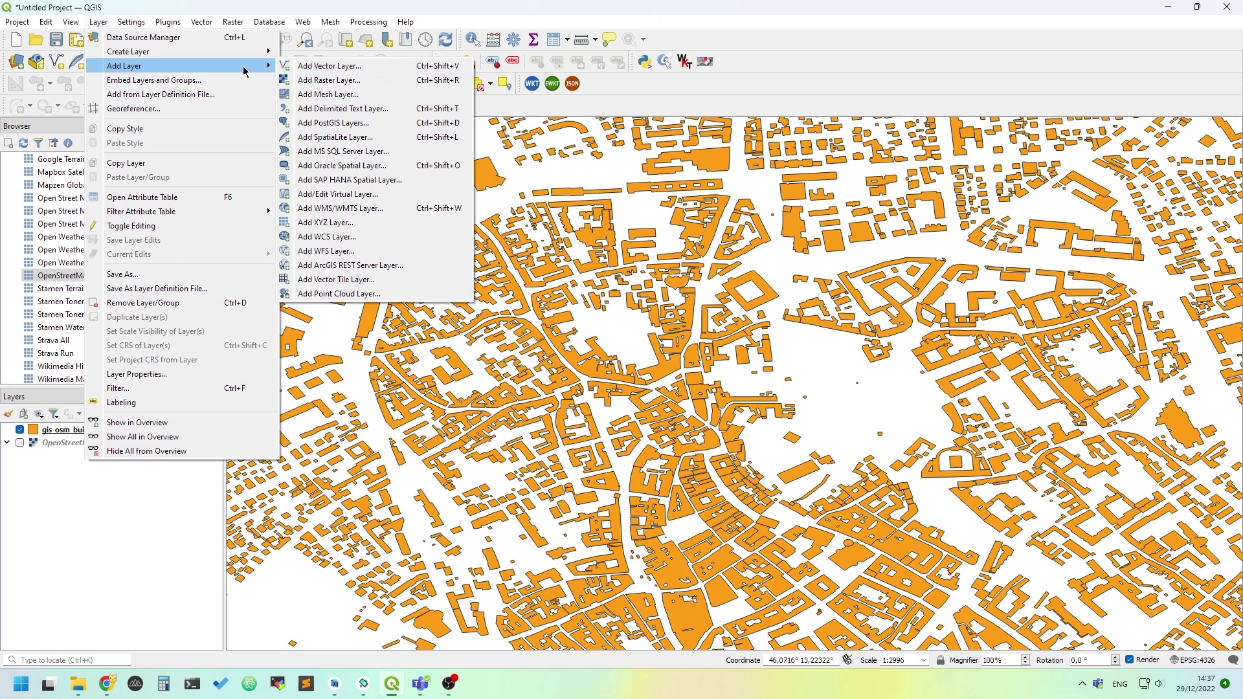
mouse_move(189, 56)
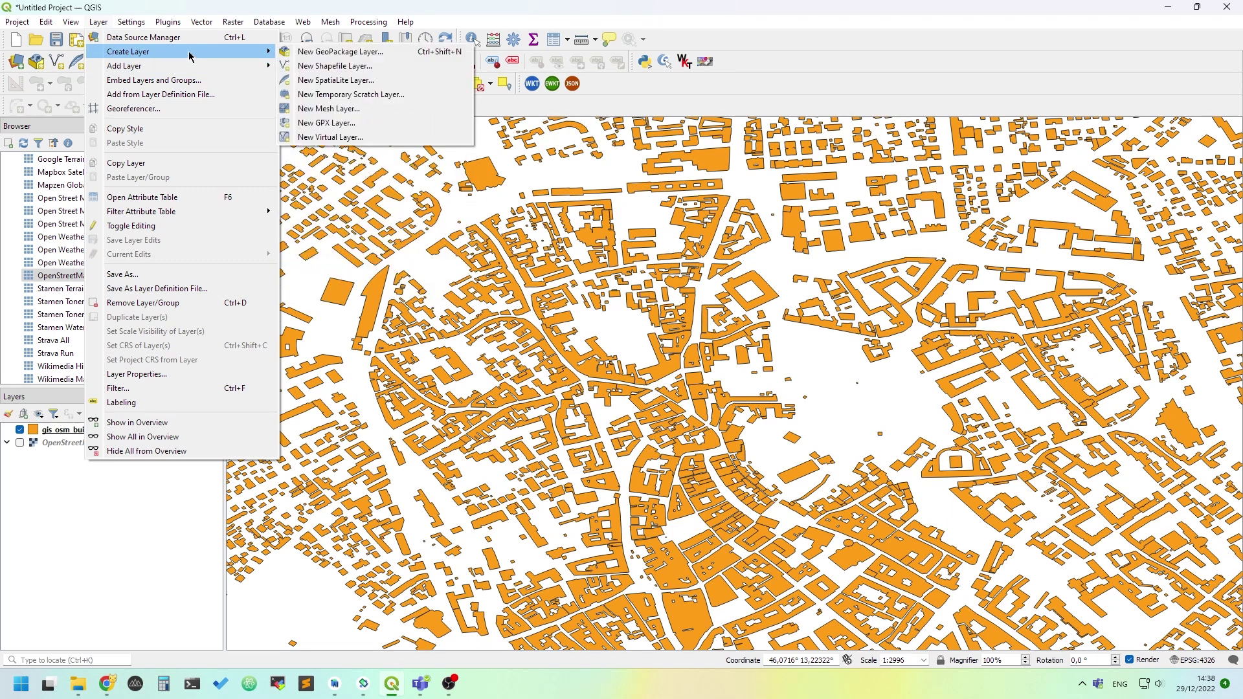
Step: Create a temporary scratch layer named CLIP with Polygon geometry in EPSG:4326
left_click(435, 97)
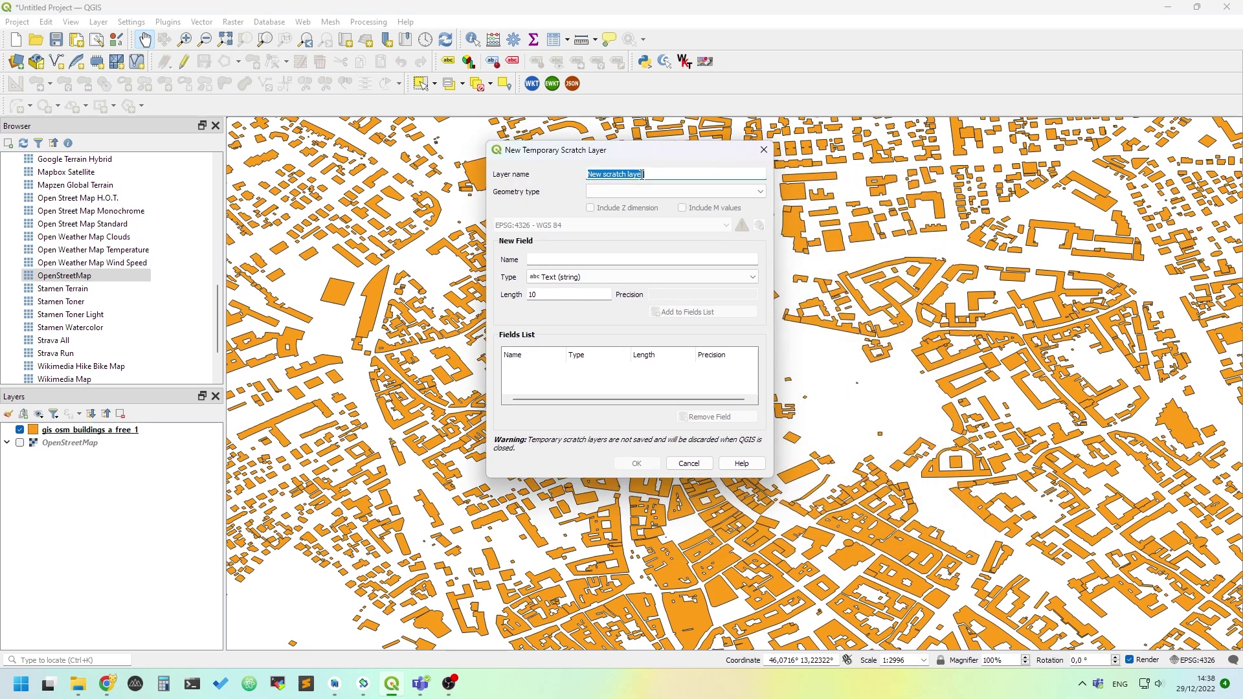
triple_click(689, 169)
type("CLIP")
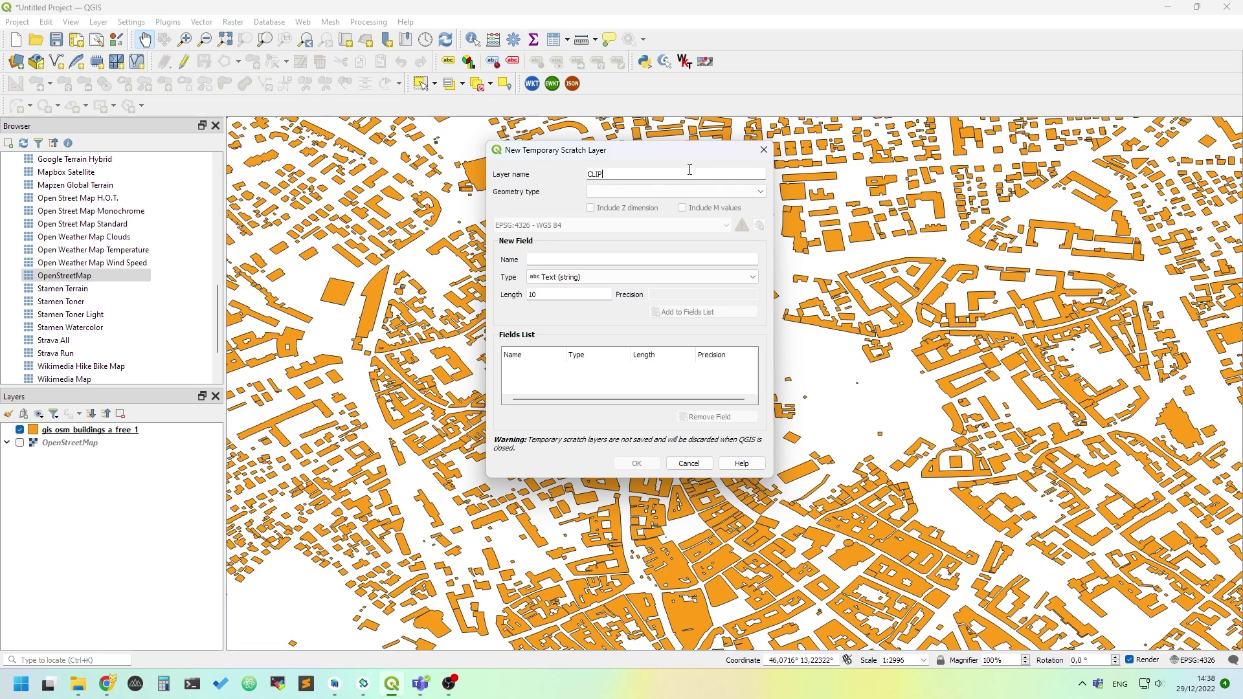
left_click(684, 192)
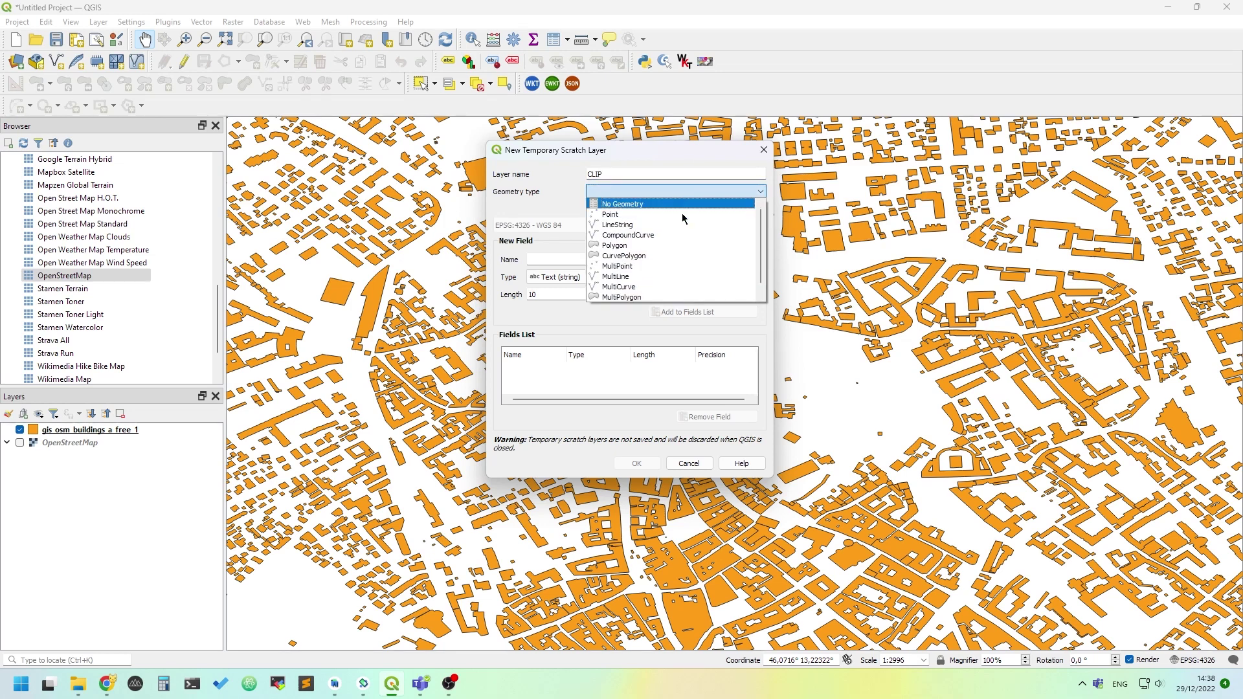
left_click(680, 245)
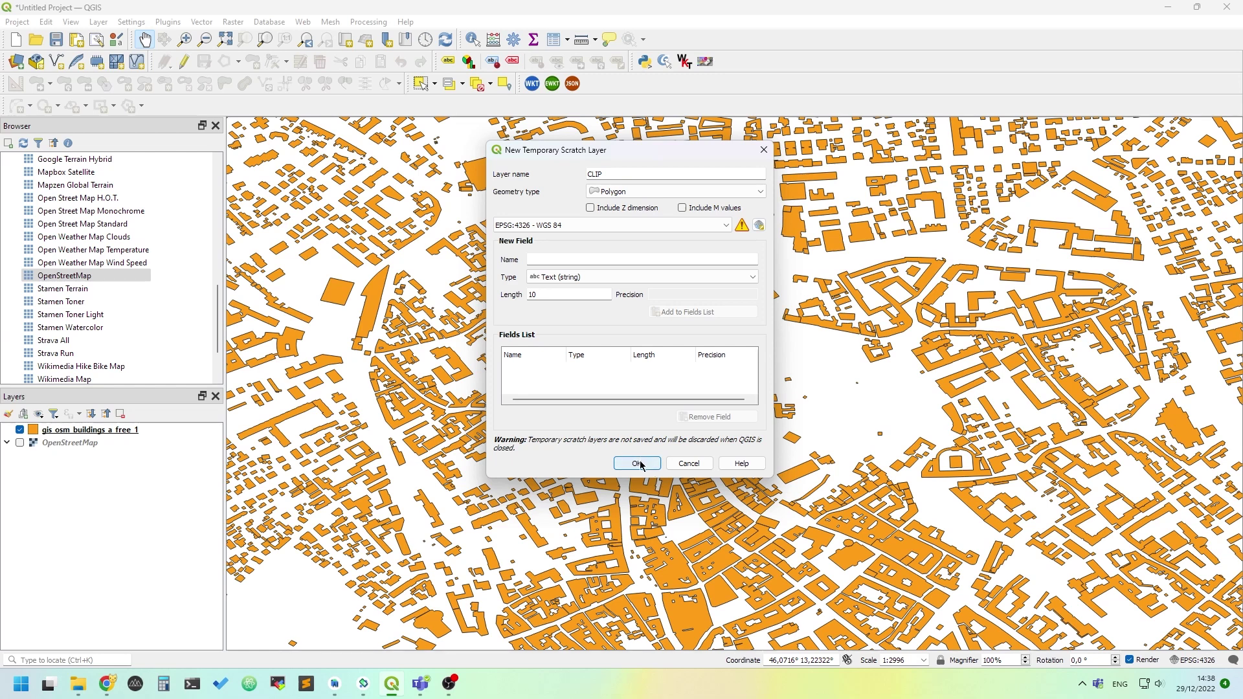
left_click_drag(547, 156, 542, 149)
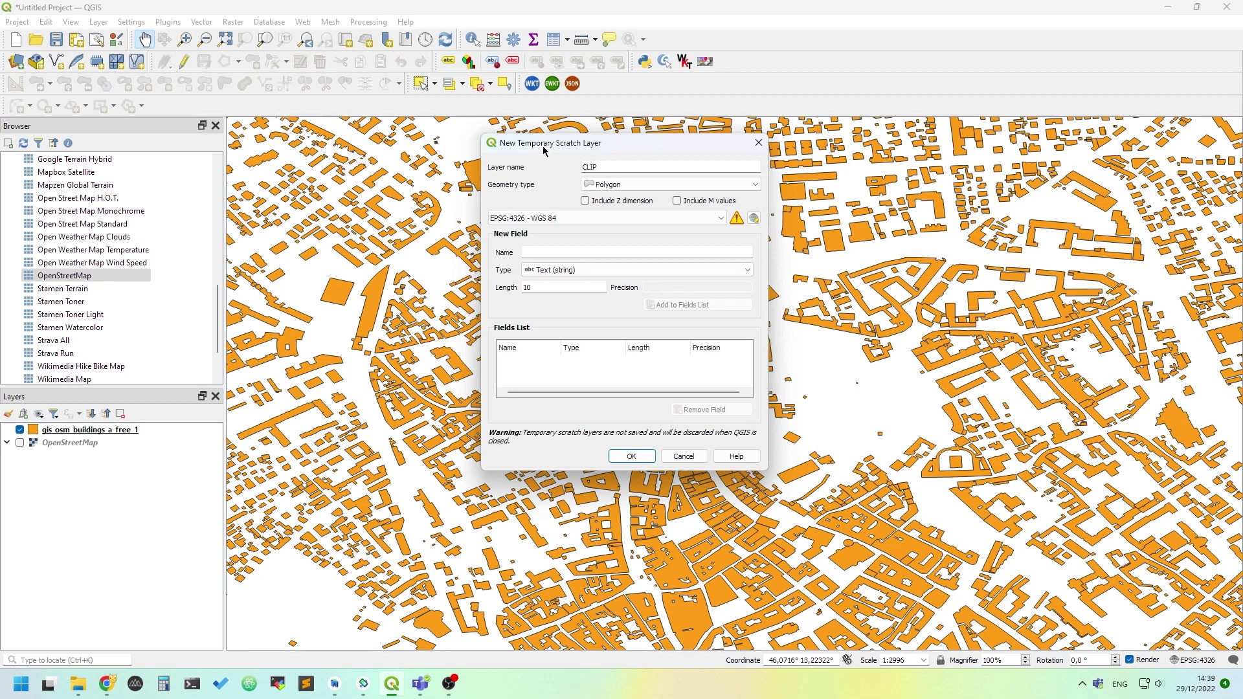
left_click(632, 458)
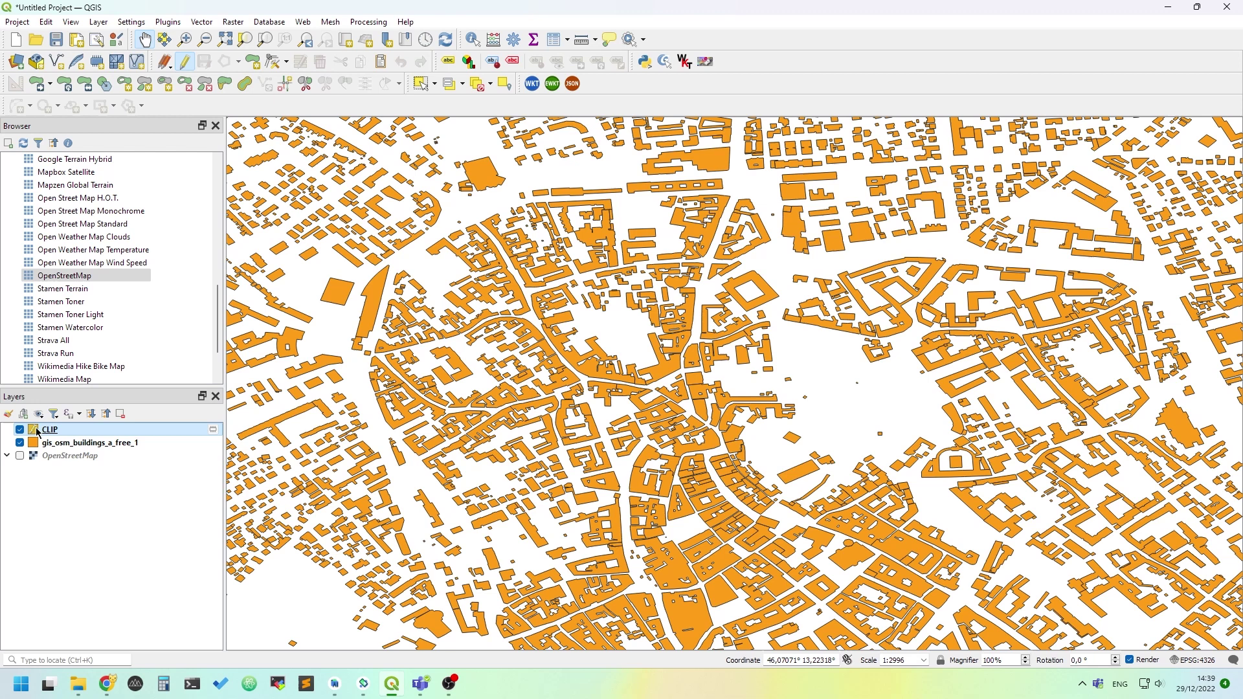
Step: Give the CLIP layer a red fill colour in its layer style properties
double_click(111, 434)
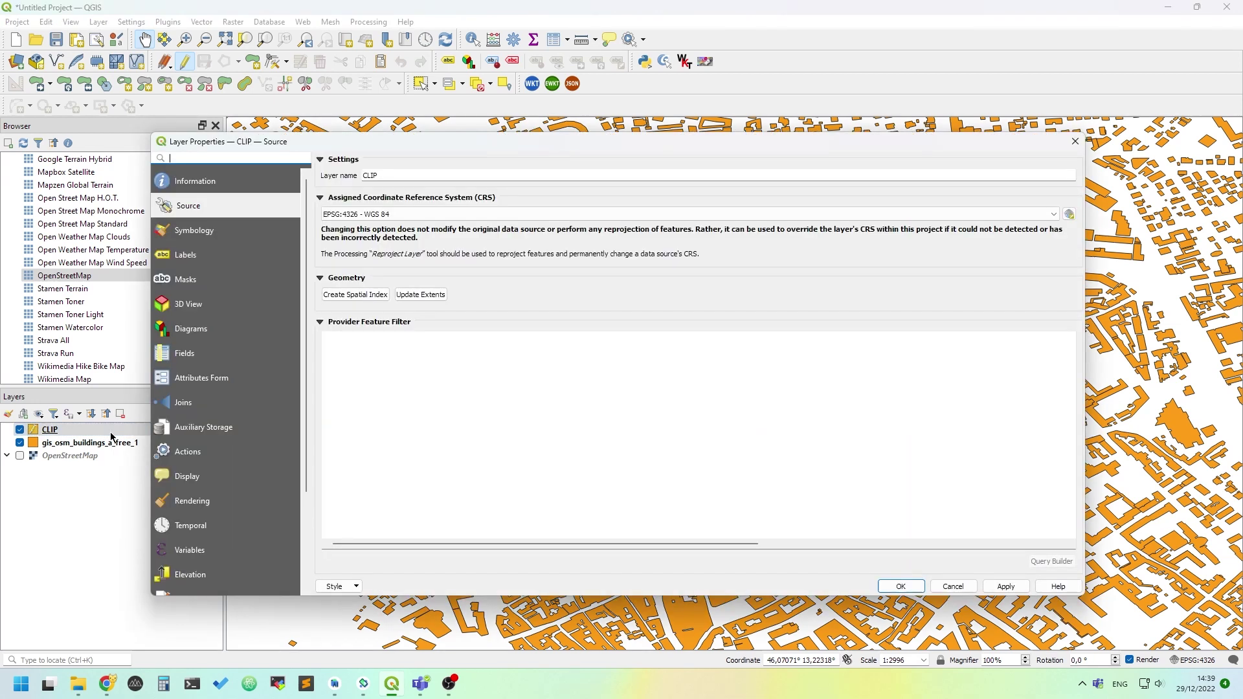
left_click(217, 233)
left_click(450, 277)
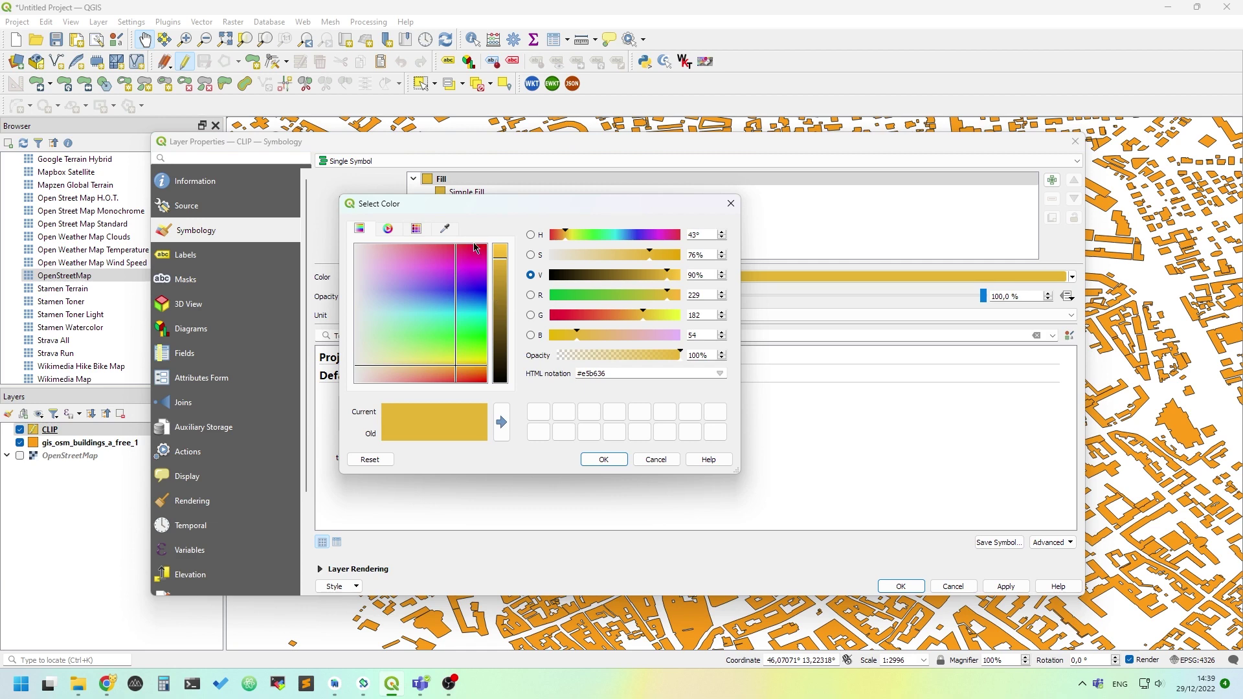
left_click(479, 254)
left_click(603, 459)
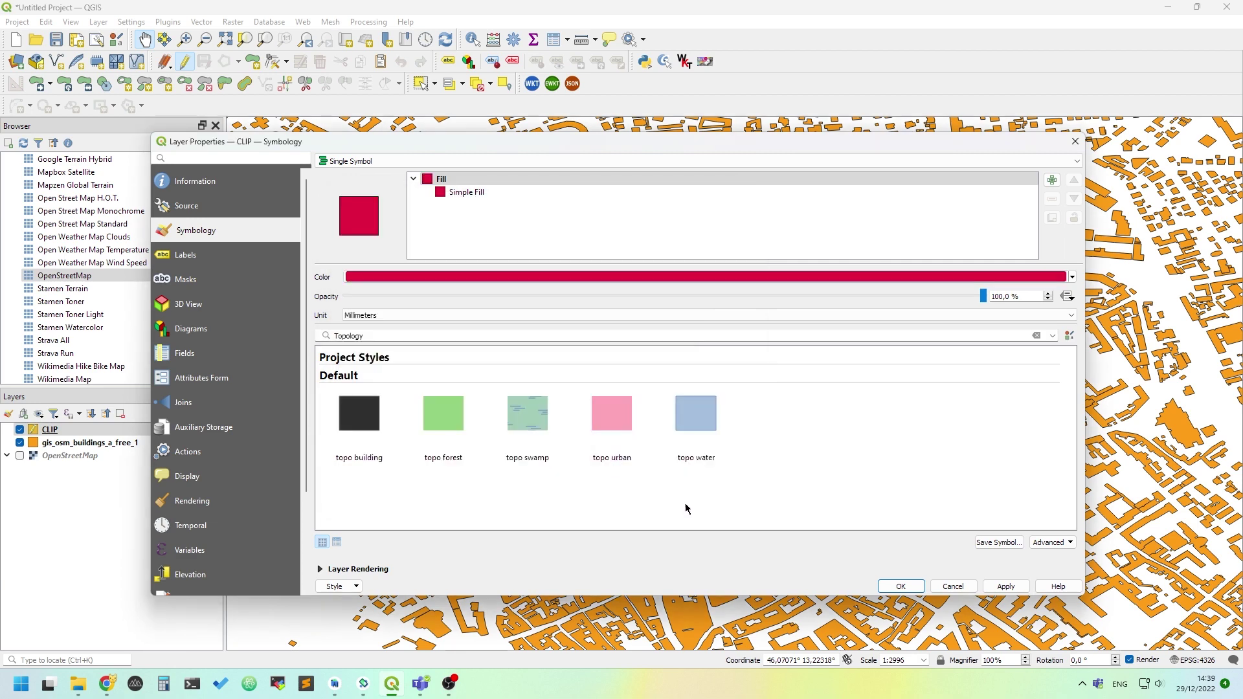
left_click(901, 587)
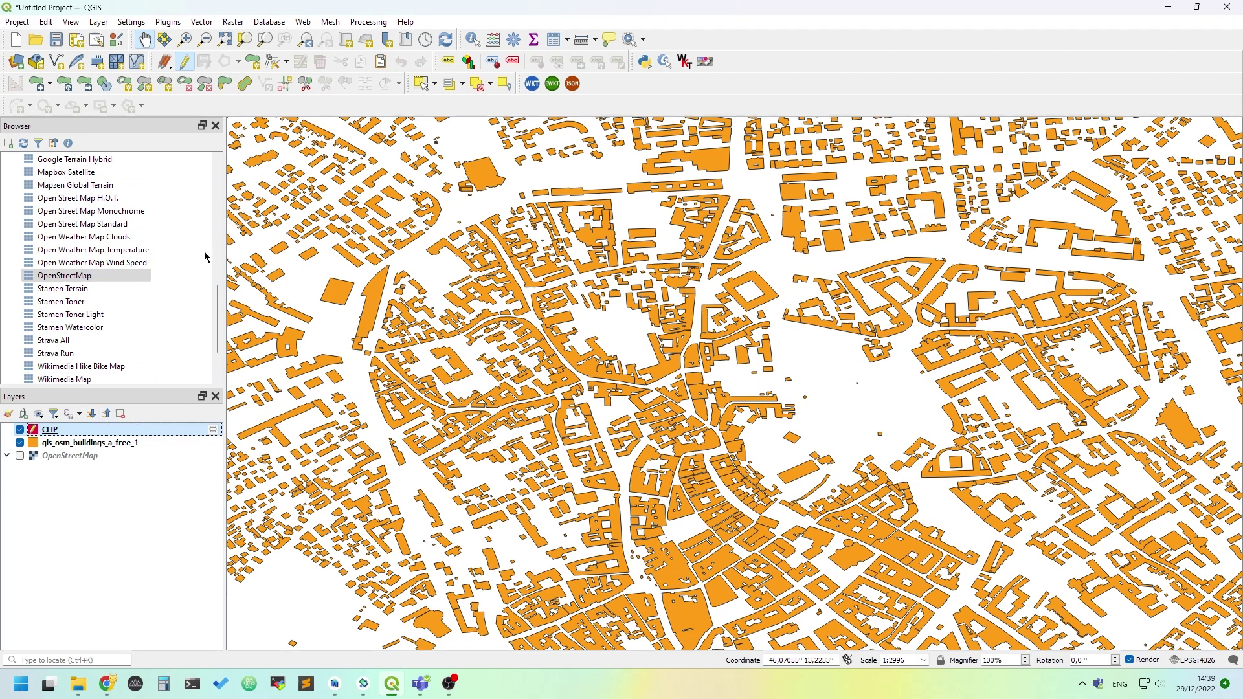
Step: Activate Add Polygon Feature on CLIP, then turn the Digitizing toolbar off and back on
left_click(261, 67)
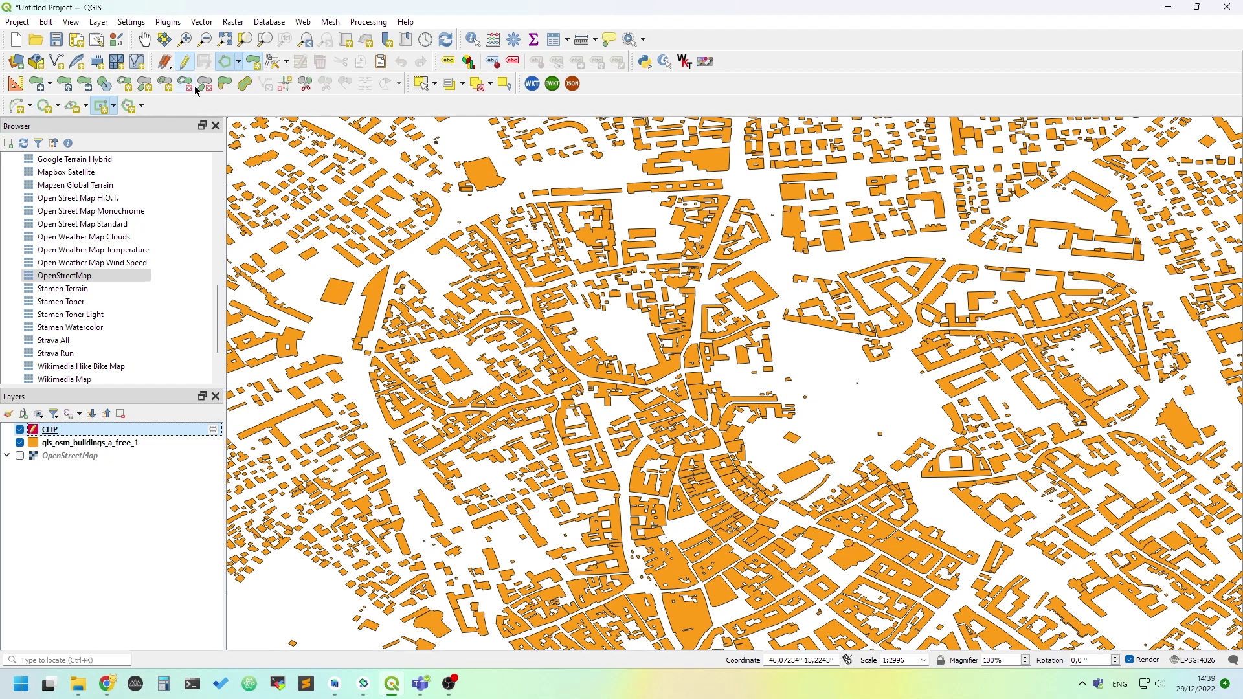
right_click(252, 108)
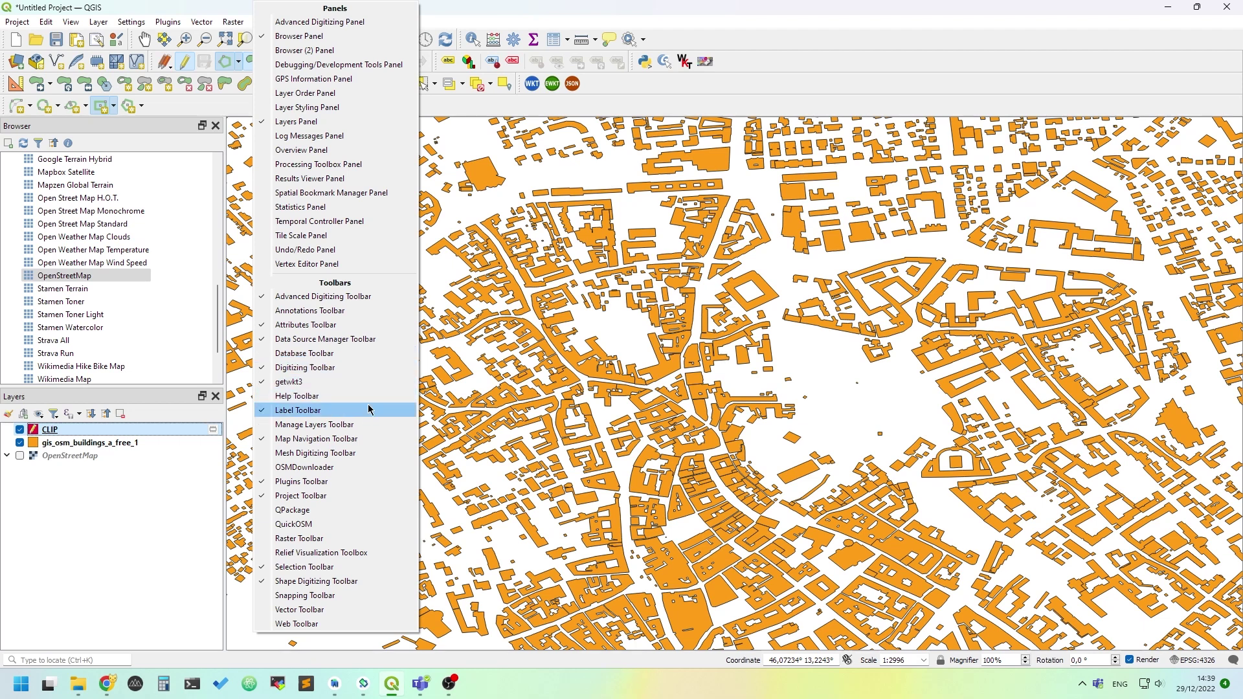
left_click(854, 91)
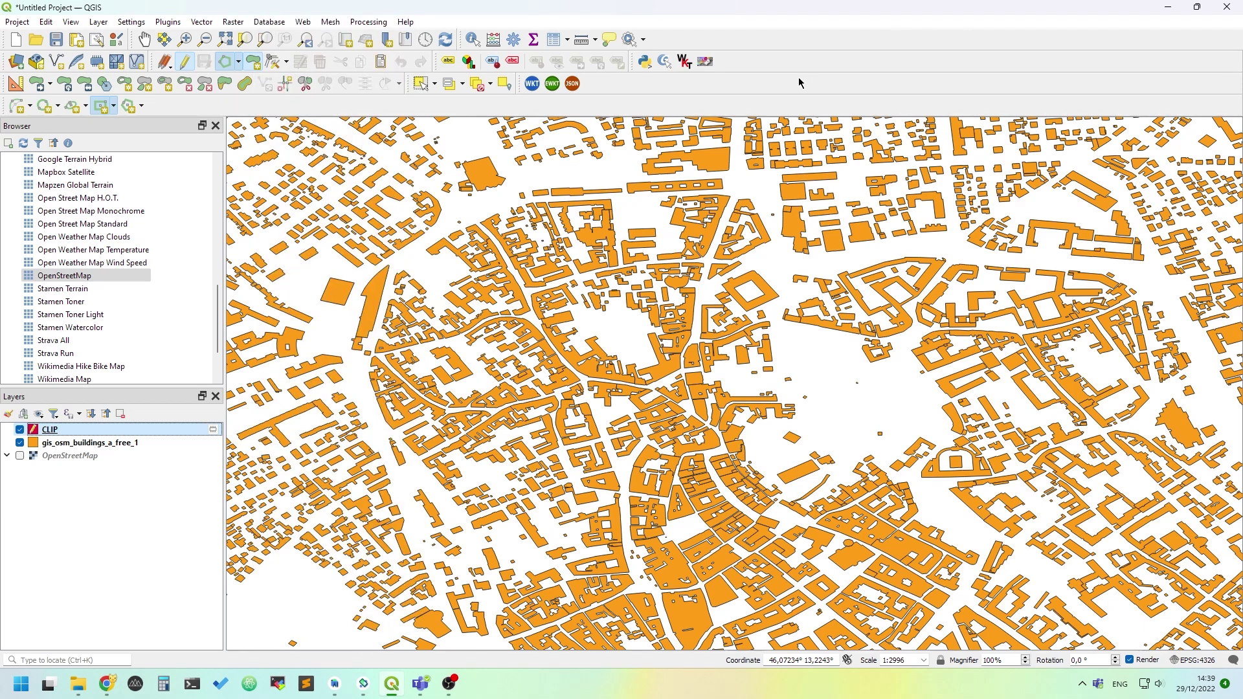
right_click(803, 78)
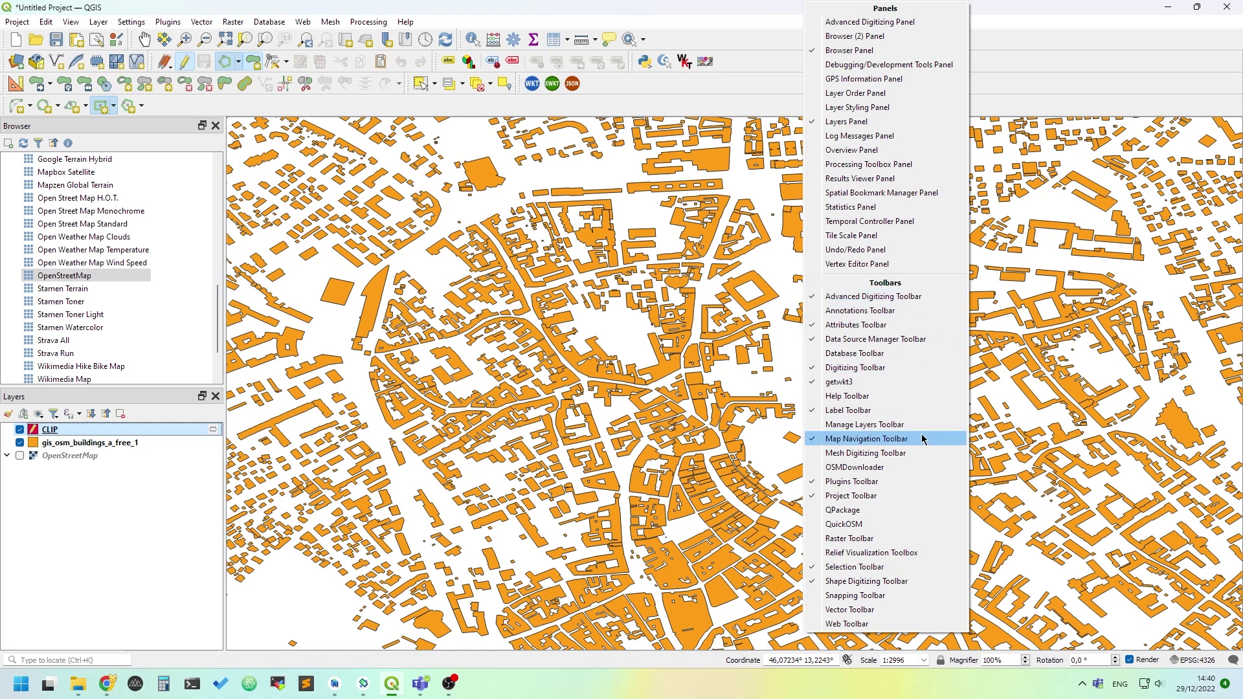
left_click(919, 370)
right_click(743, 83)
left_click(835, 367)
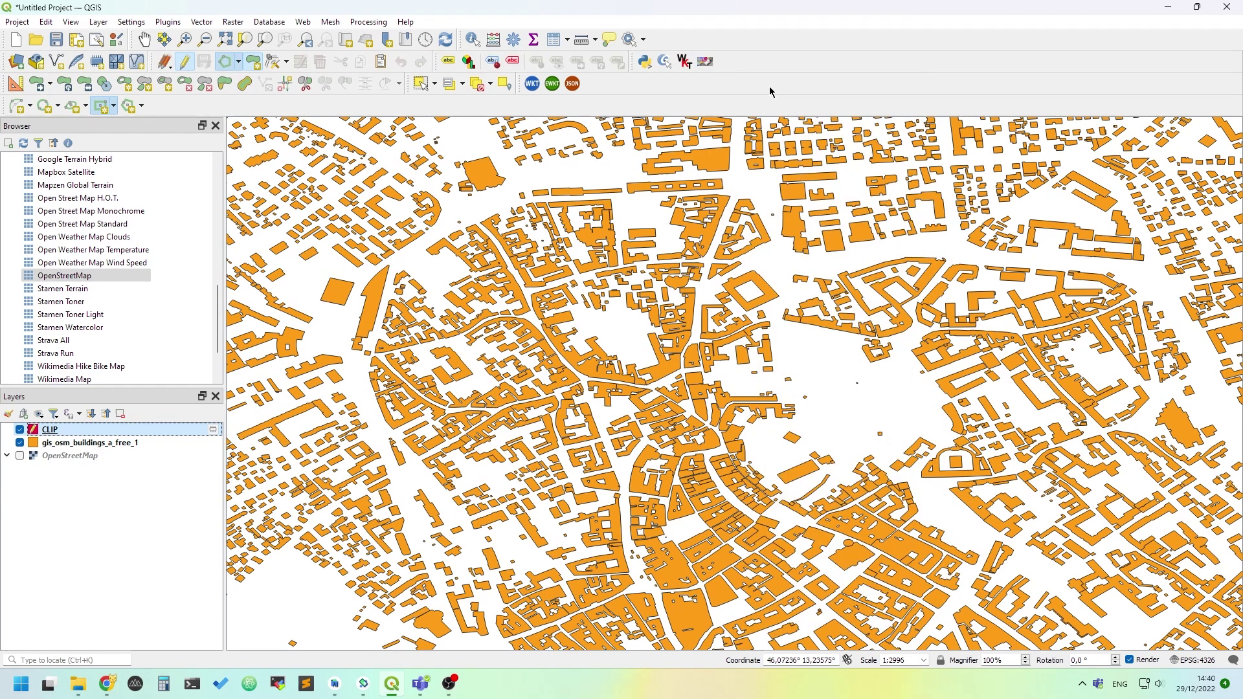
right_click(771, 84)
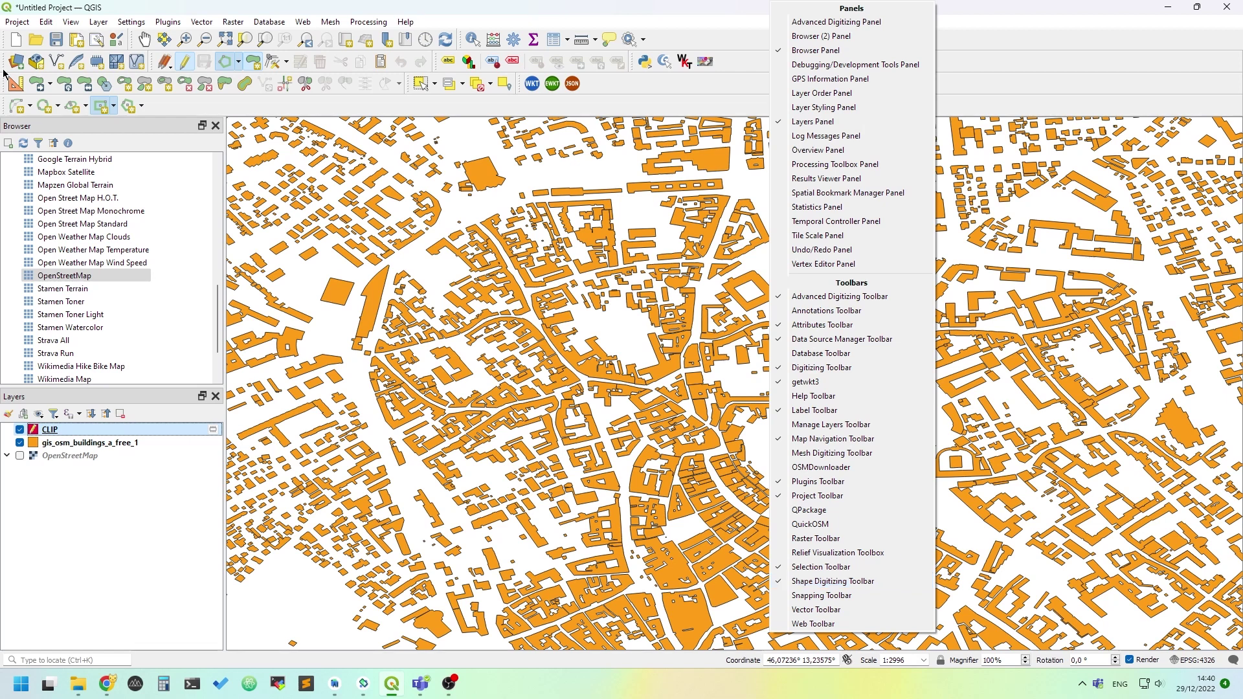
left_click(188, 115)
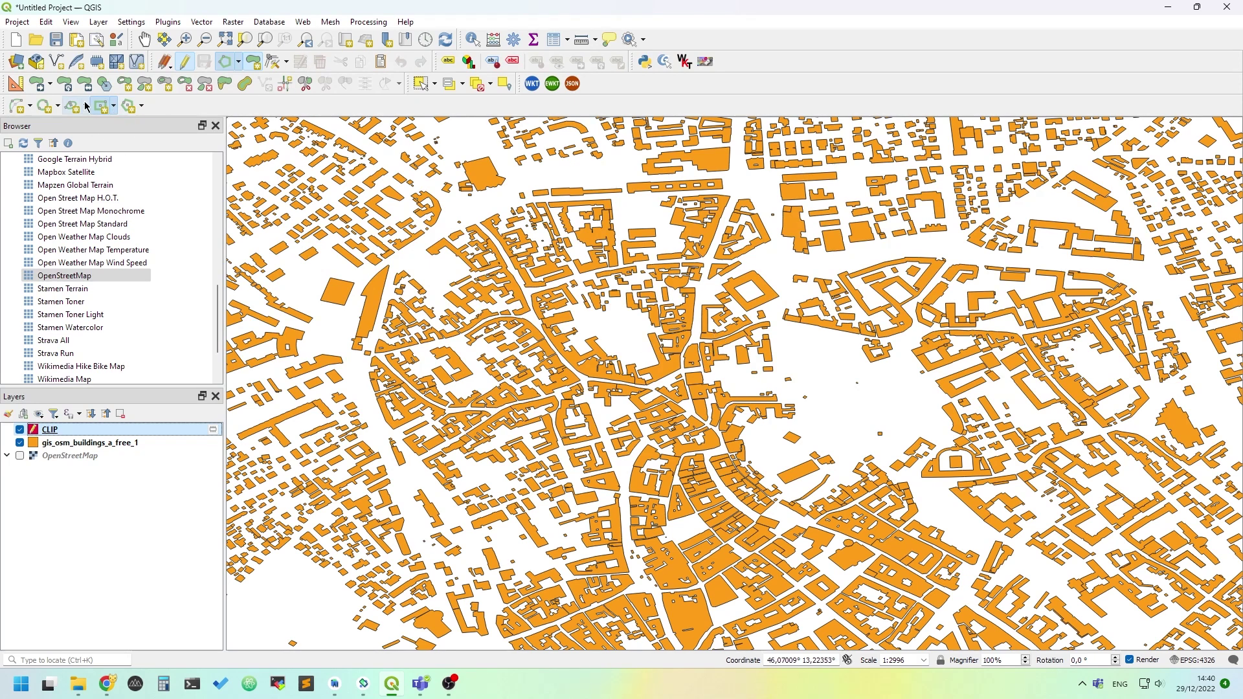
Step: Draw a rectangle from a centre point and a corner over the dense central buildings
left_click(114, 107)
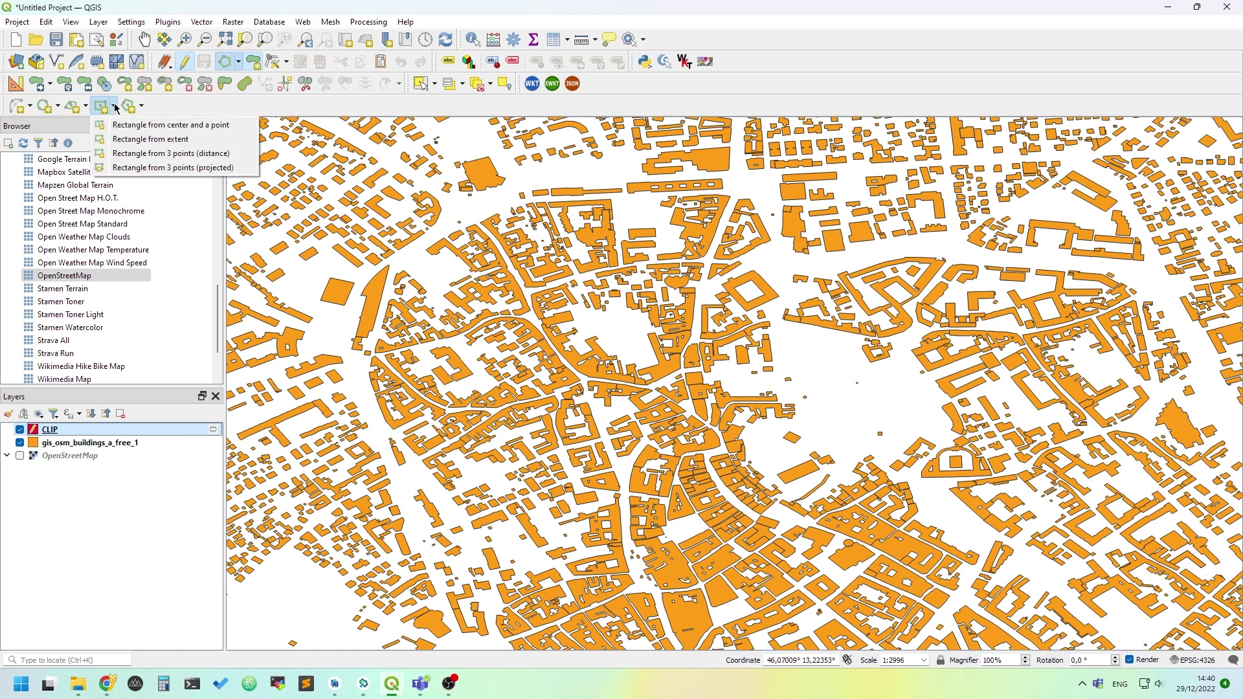
left_click(233, 125)
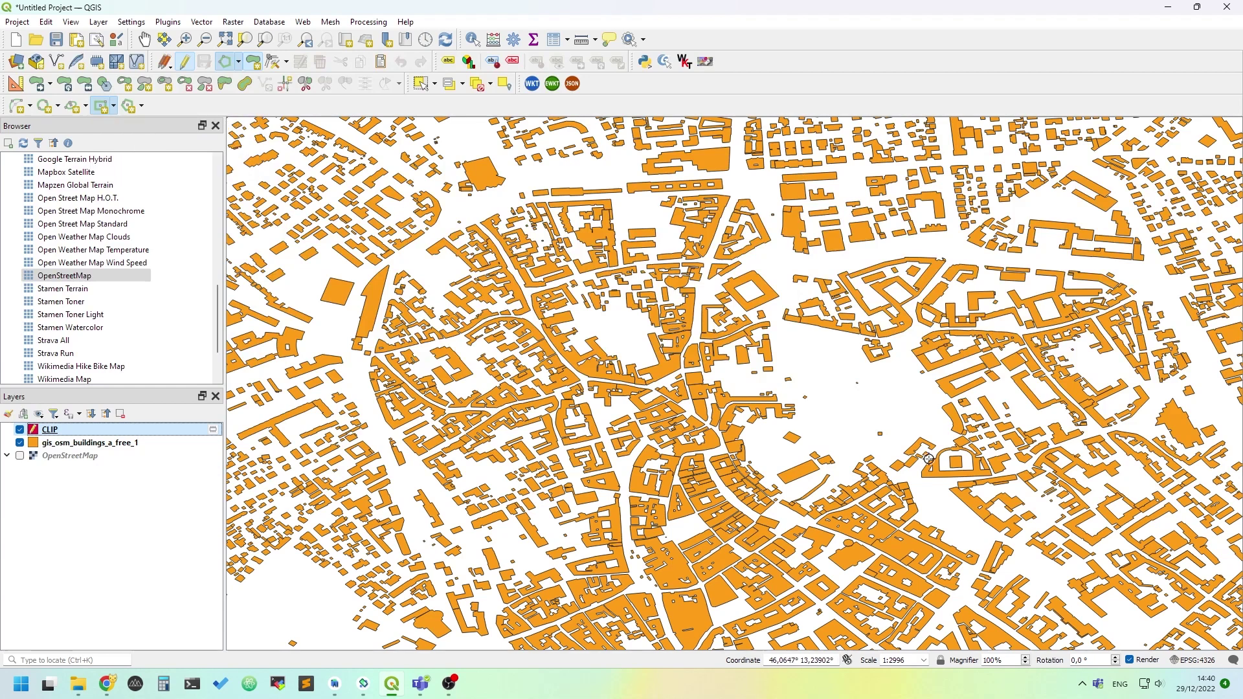
left_click(617, 324)
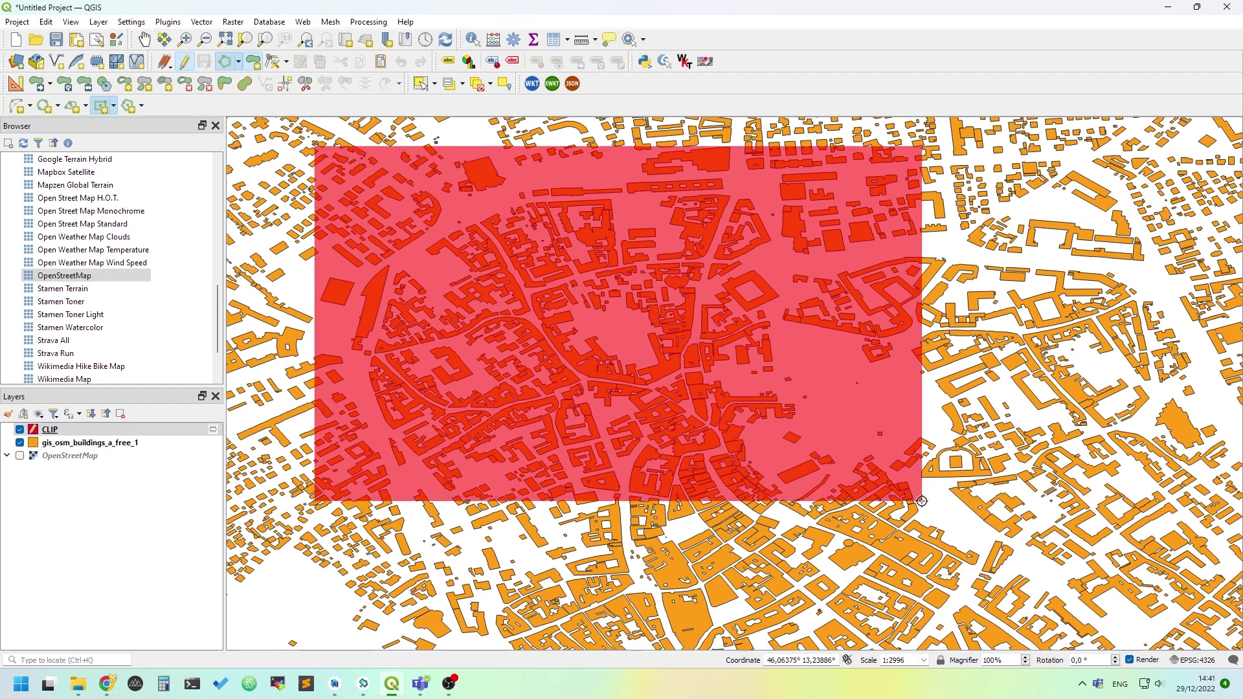
left_click(919, 496)
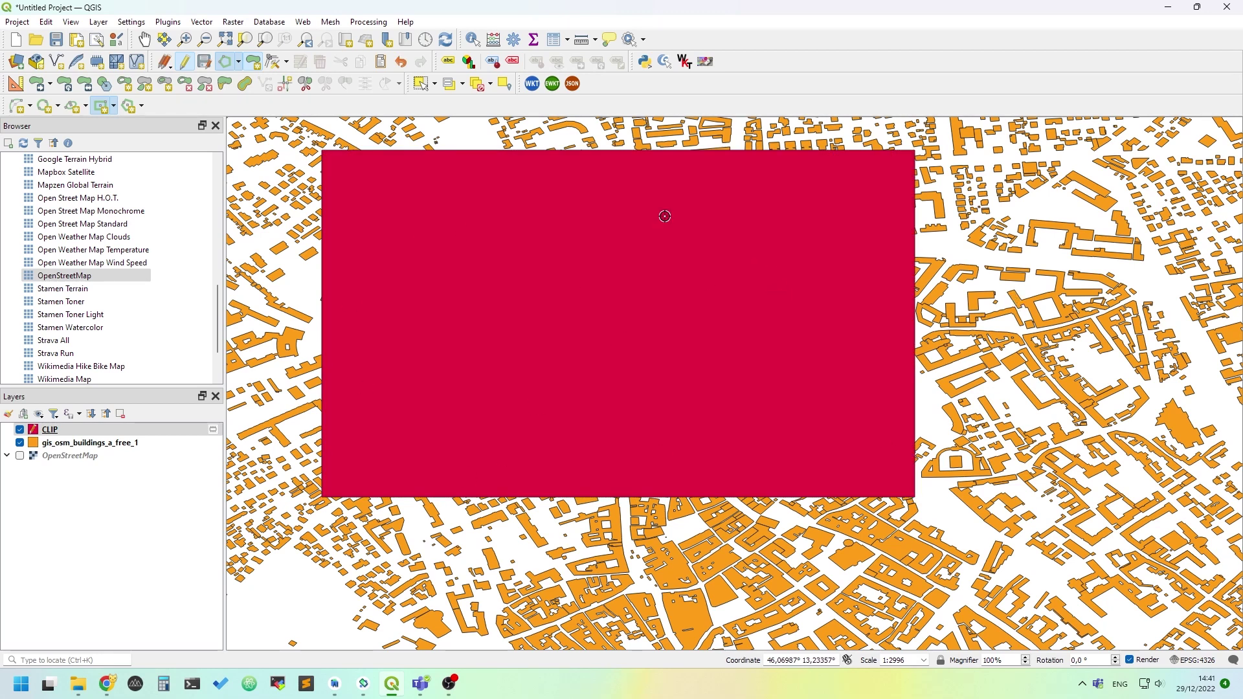
Step: Stop editing CLIP and save the drawn rectangle
left_click(185, 64)
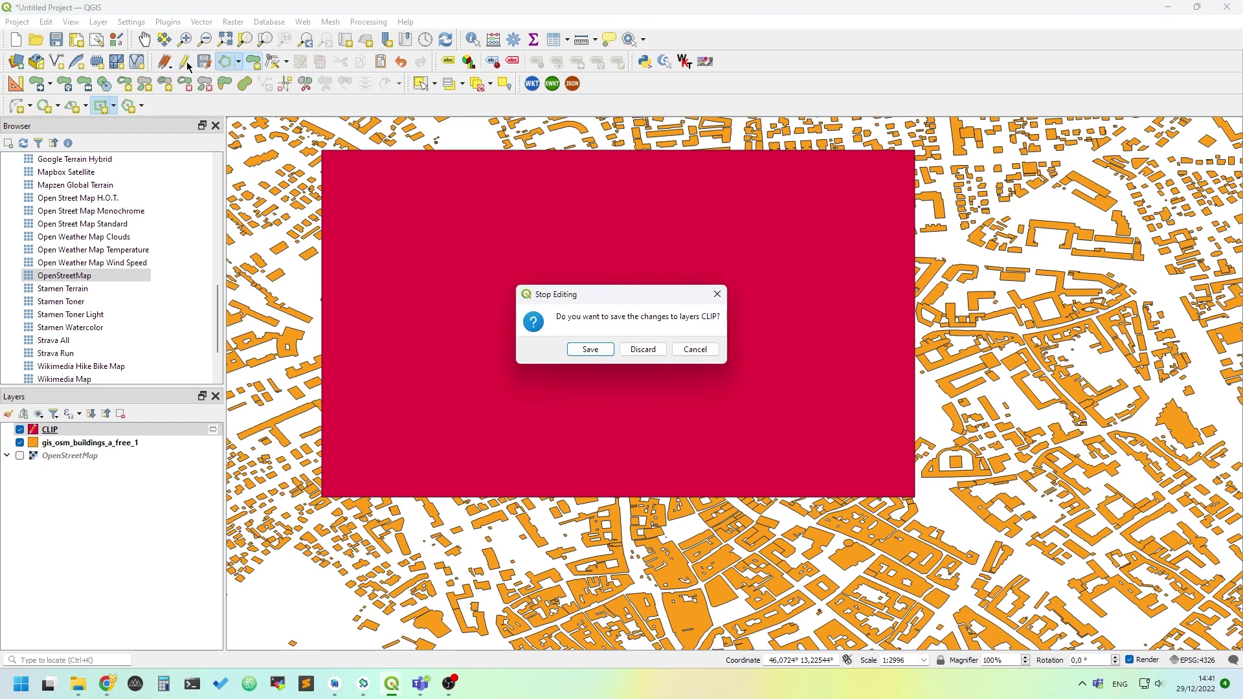
left_click_drag(577, 303, 587, 291)
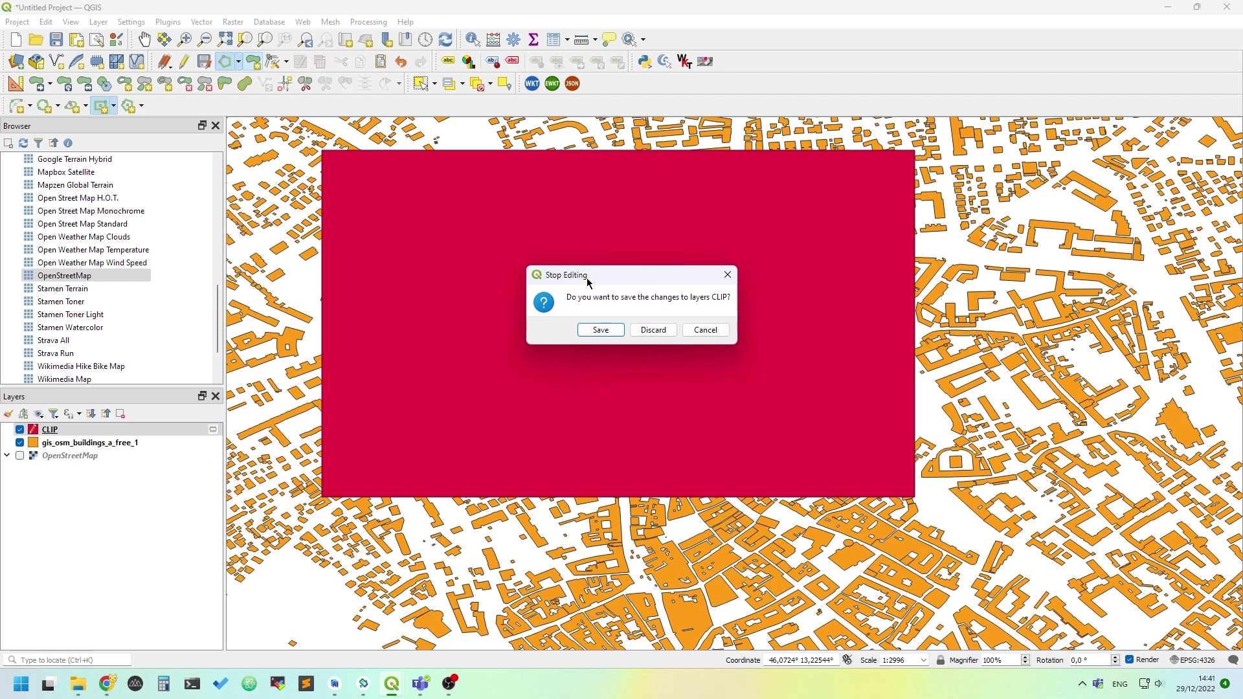
left_click(615, 338)
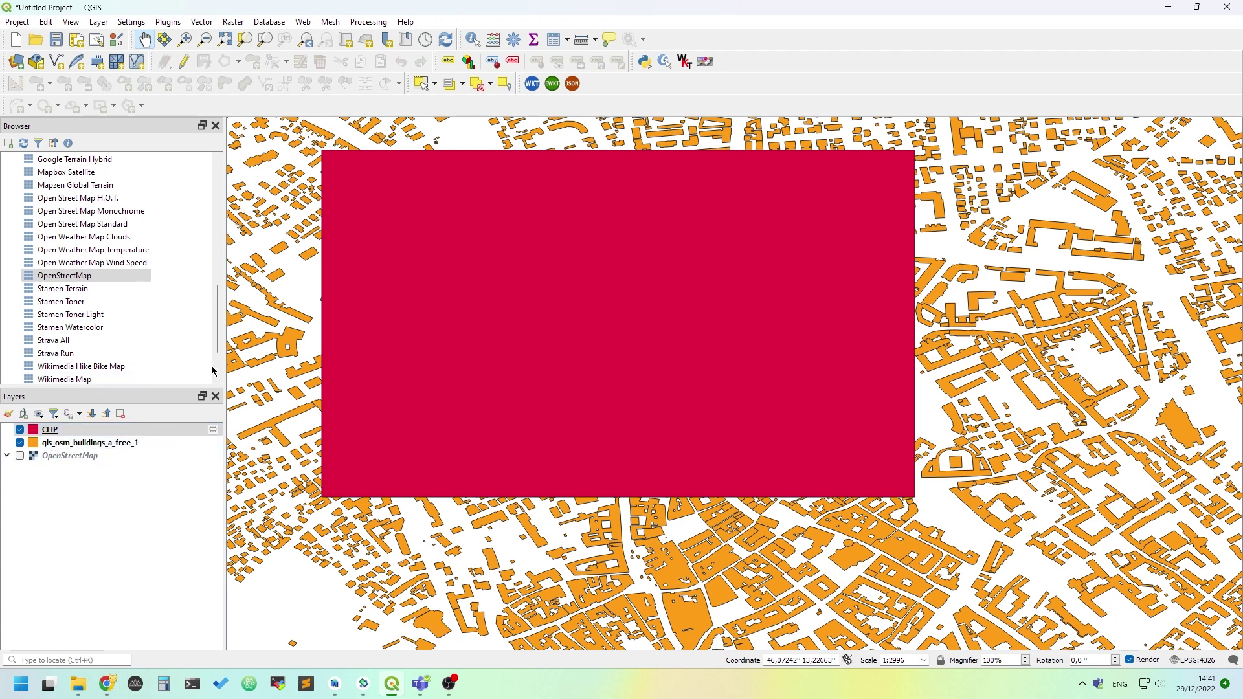
Step: Go to the Vector menu's Geoprocessing Tools submenu
left_click(246, 24)
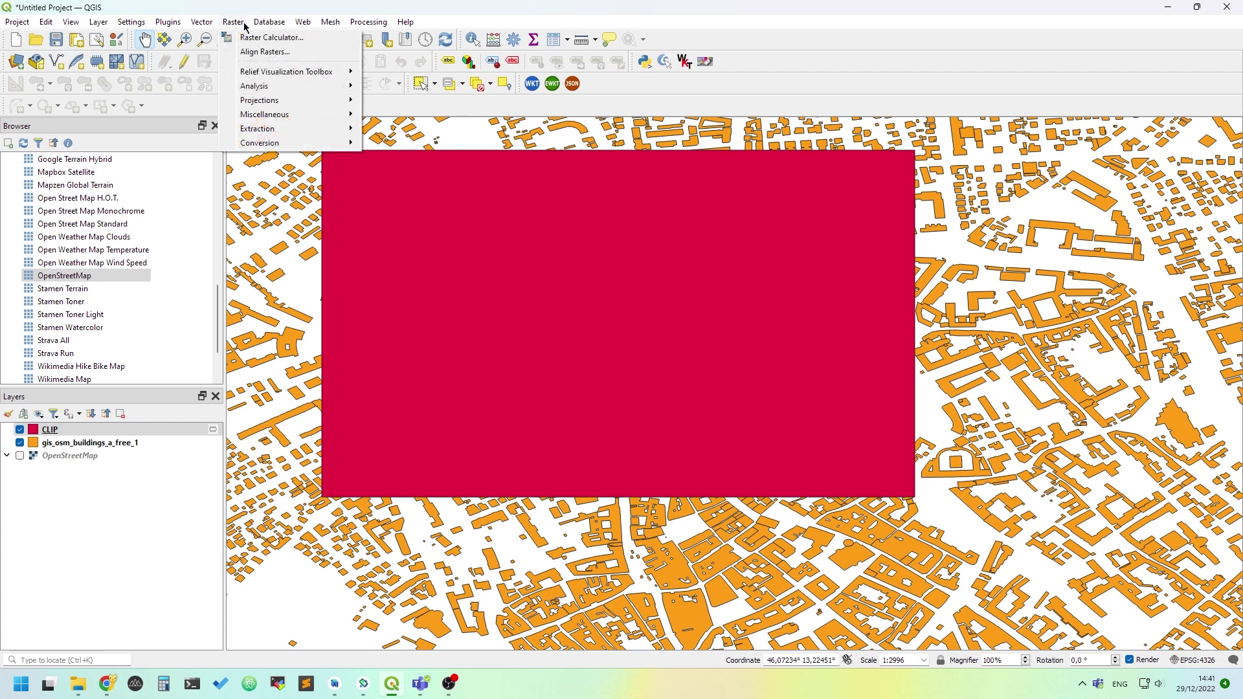
left_click(202, 23)
mouse_move(216, 72)
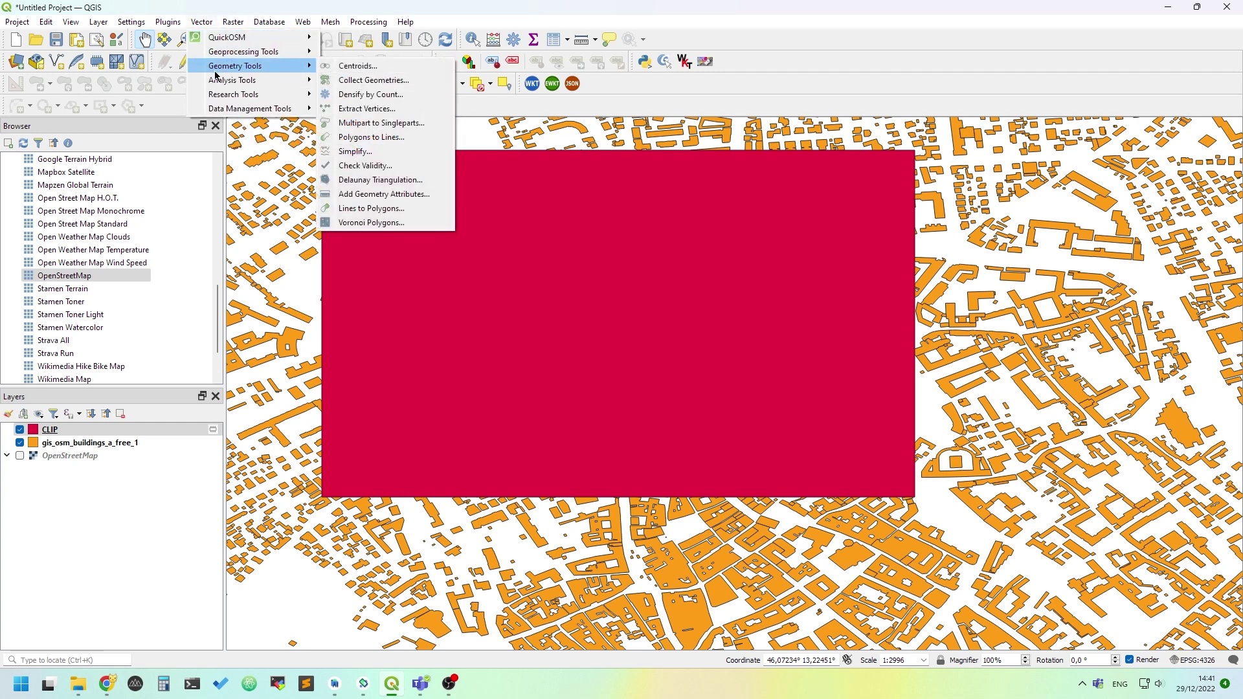
mouse_move(280, 54)
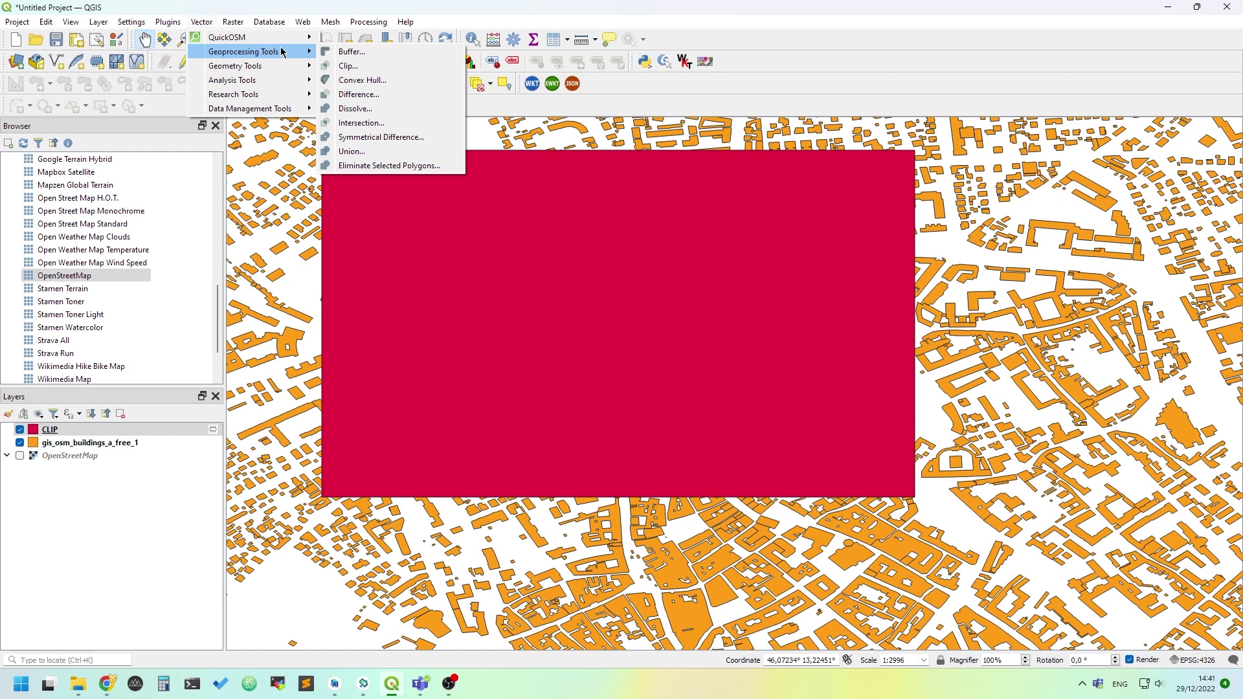
Step: Run Clip with gis_osm_buildings_a_free_1 as input and CLIP as overlay, then close
left_click(370, 71)
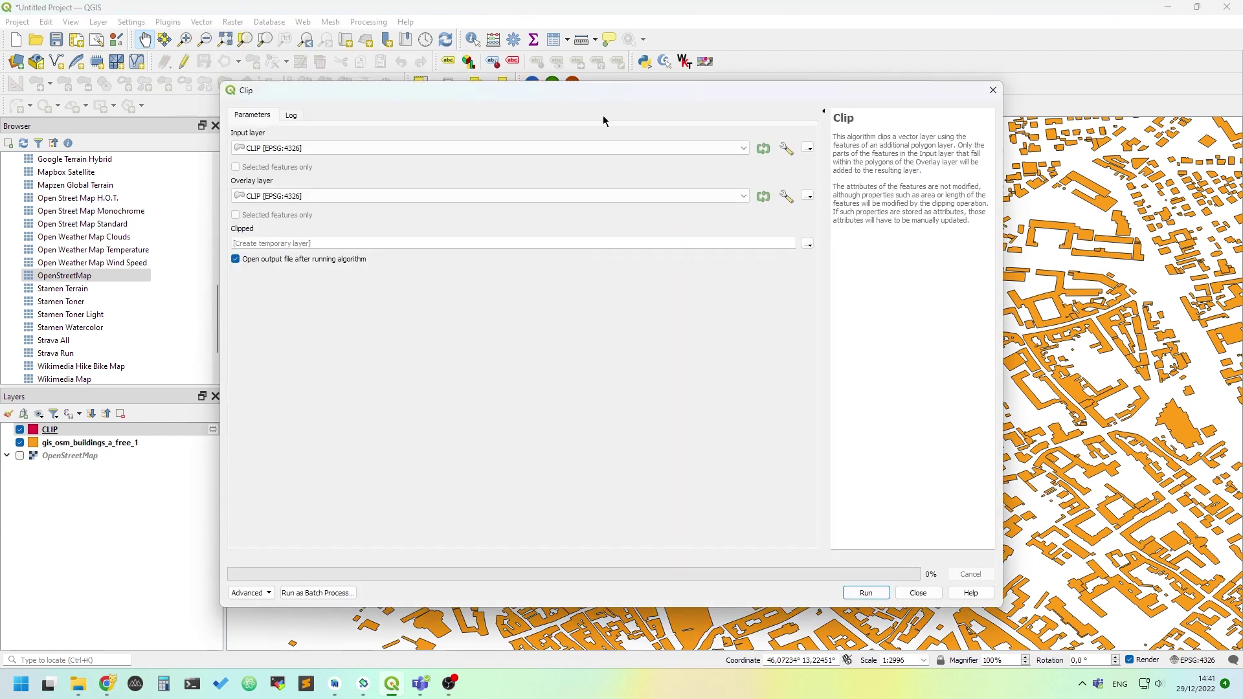
mouse_move(548, 91)
left_mouse_down()
mouse_move(558, 98)
mouse_move(529, 107)
left_mouse_up()
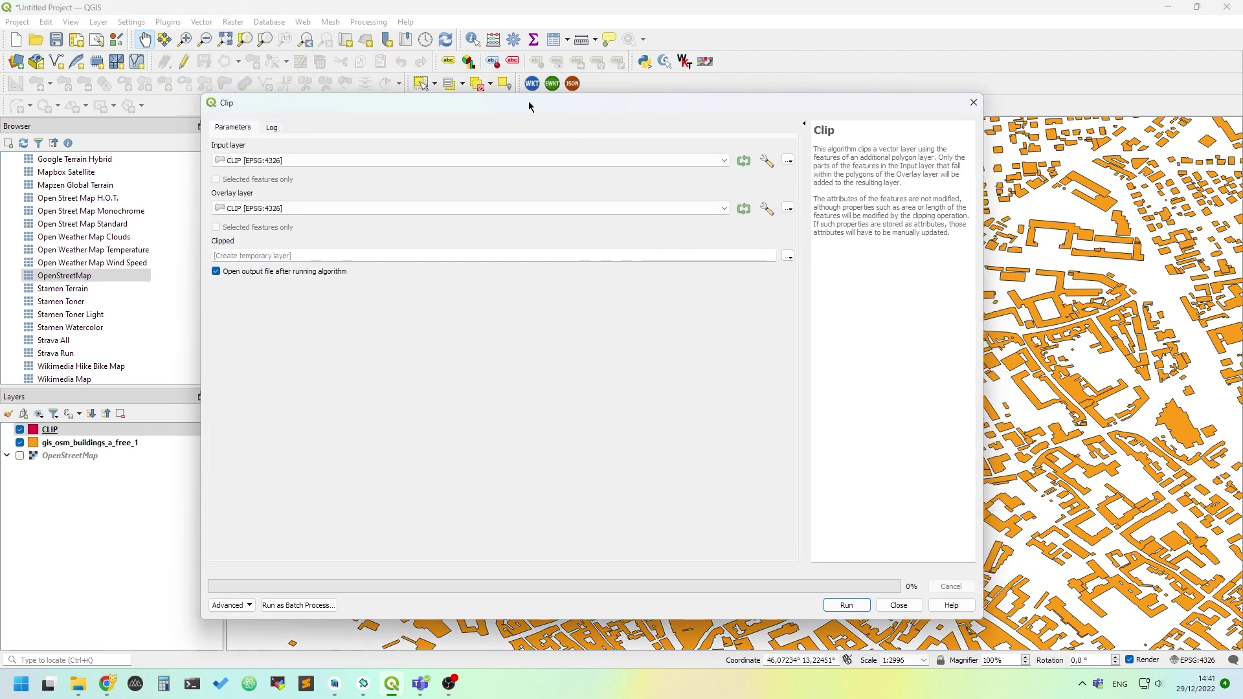
left_click(301, 161)
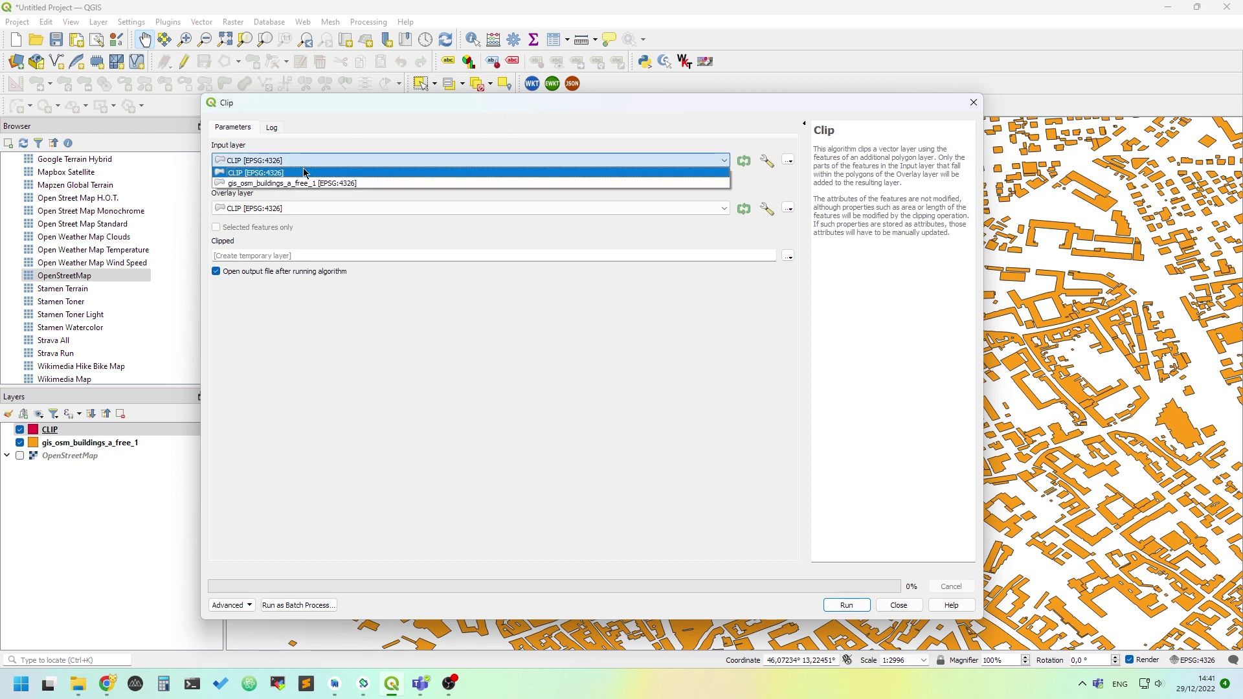
left_click(334, 184)
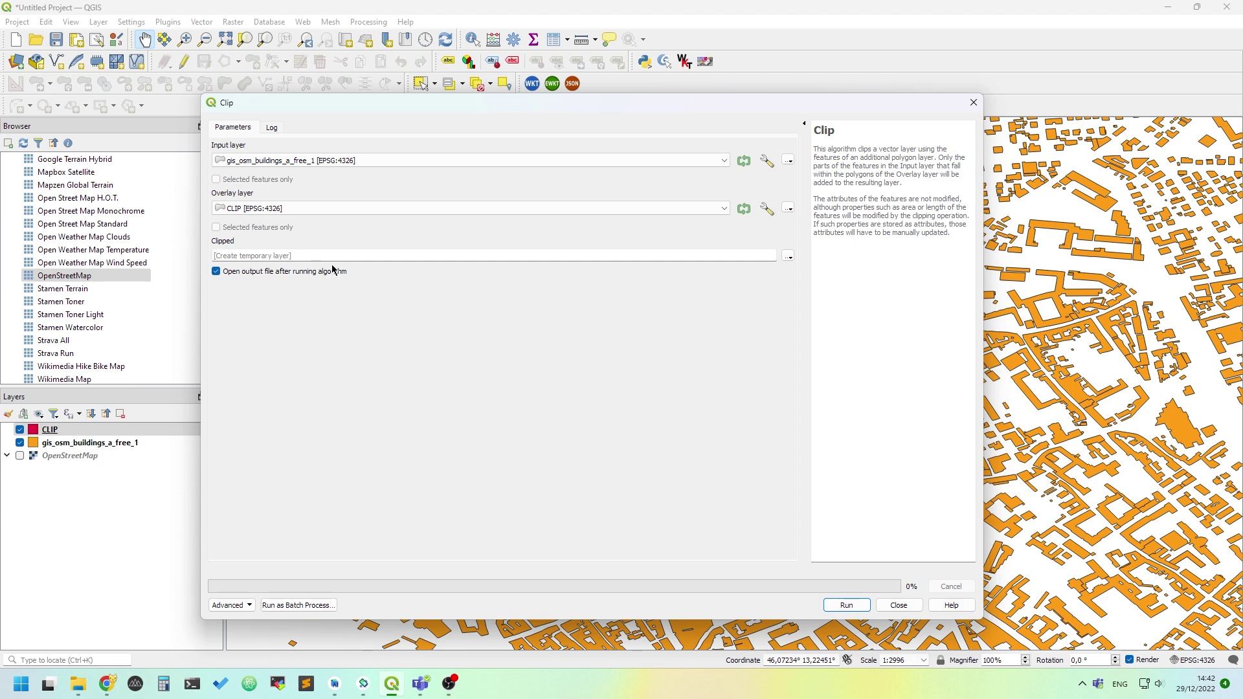
left_click(846, 605)
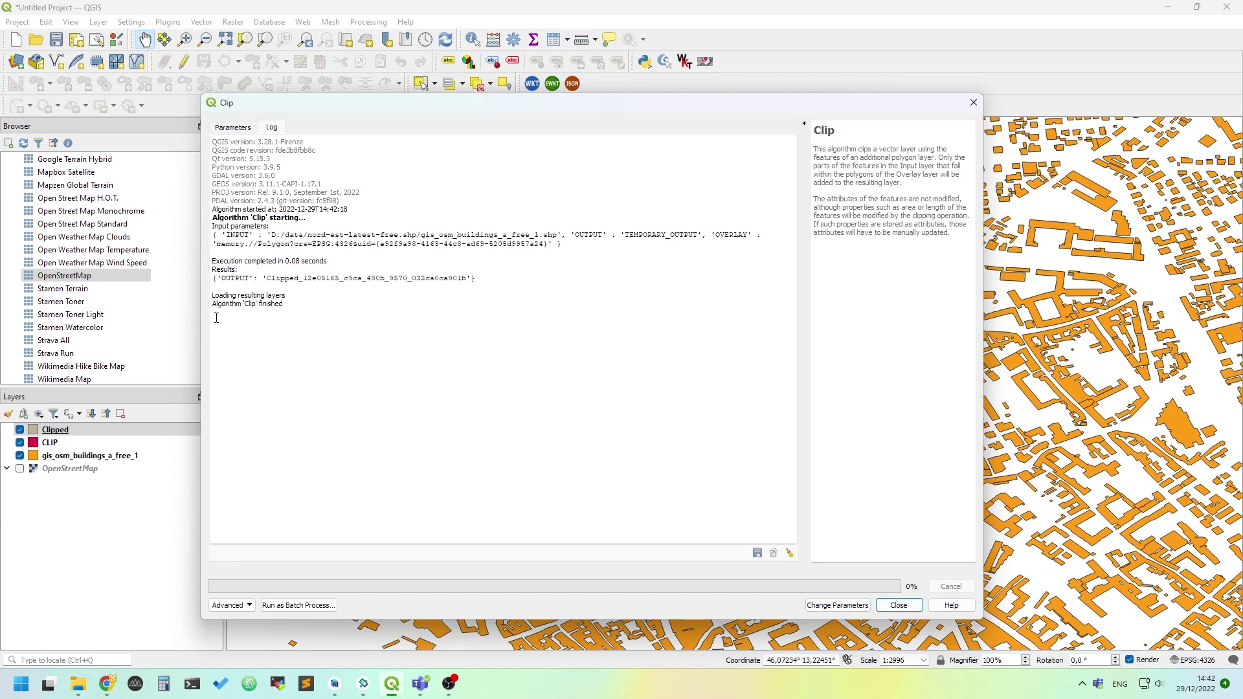
left_click(908, 606)
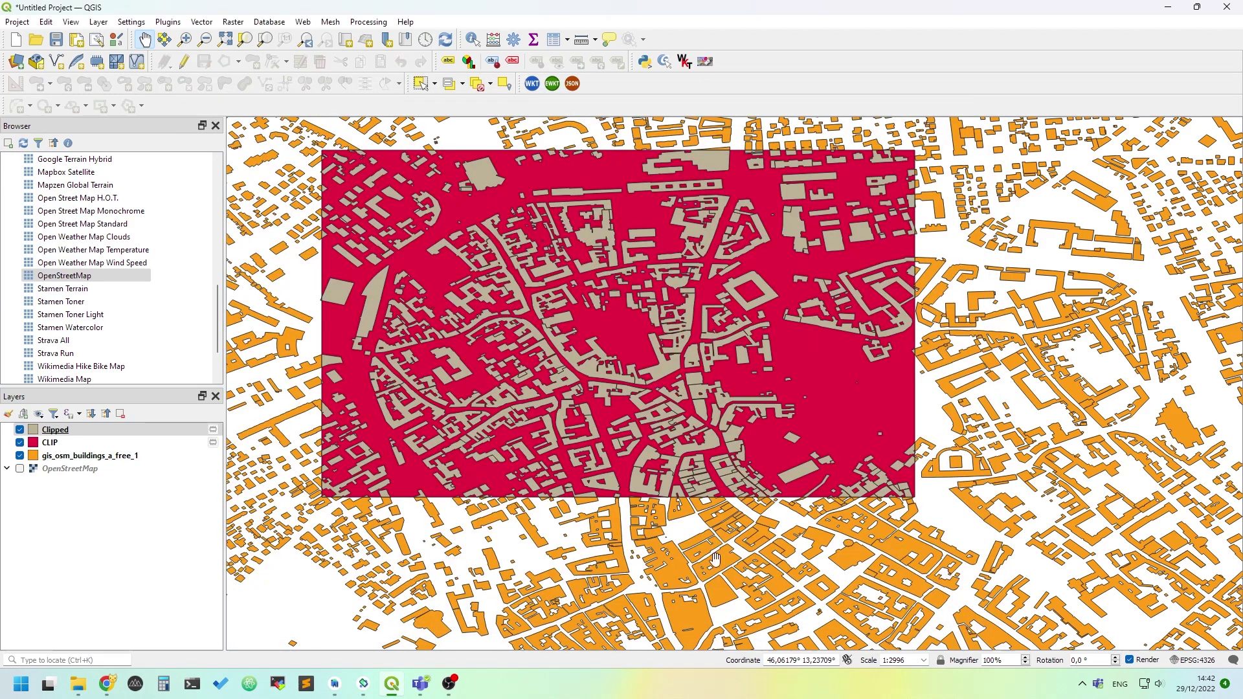
Step: Switch off the gis_osm_buildings_a_free_1 and CLIP layers, leaving the Clipped footprints centred in view
left_click(24, 456)
left_click(20, 455)
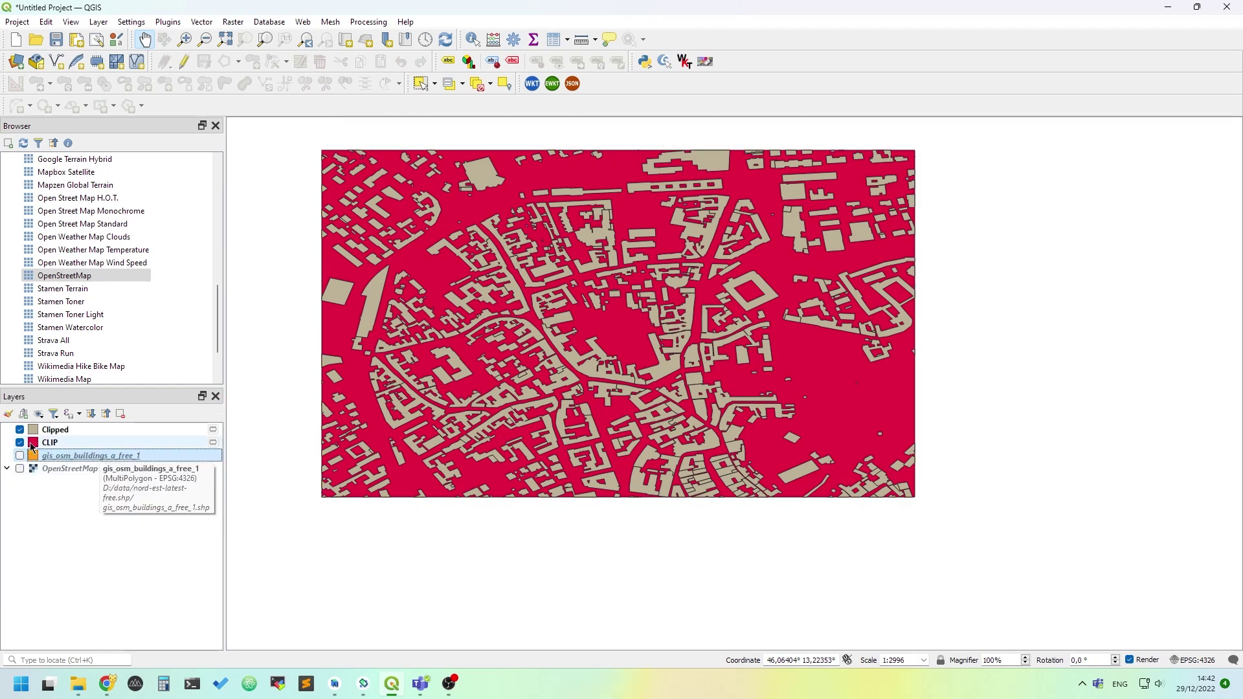
left_click(20, 444)
scroll(735, 214, "down", 1)
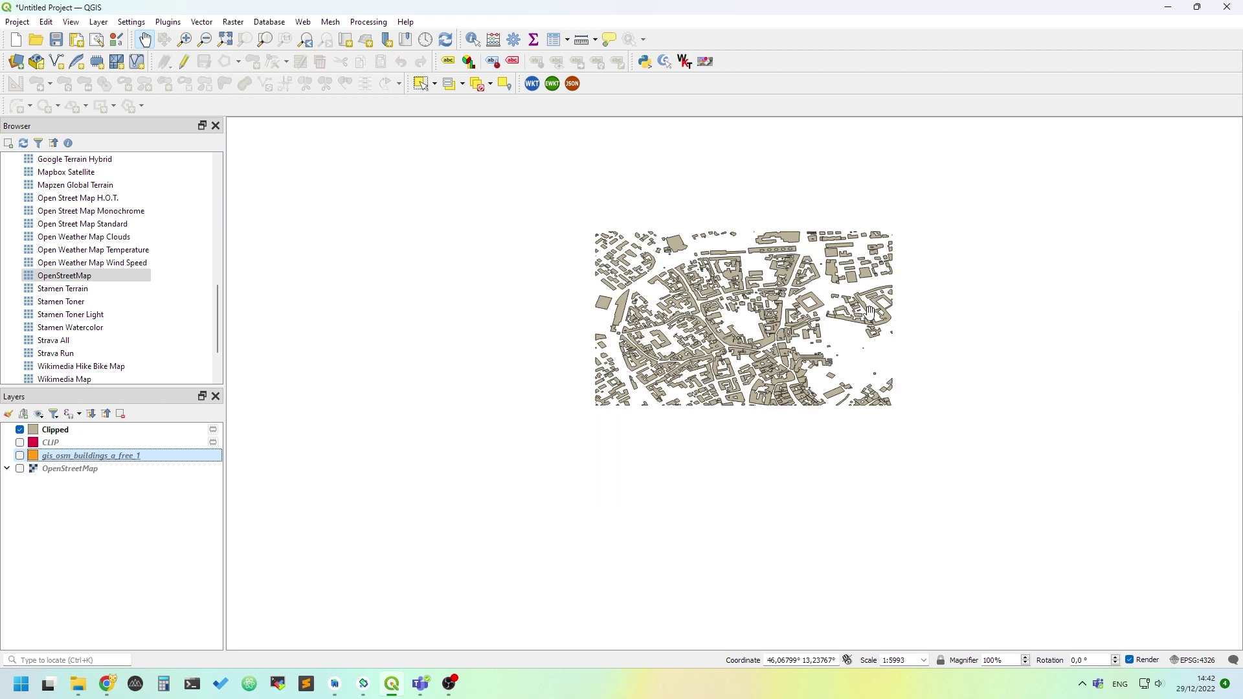
scroll(735, 214, "up", 1)
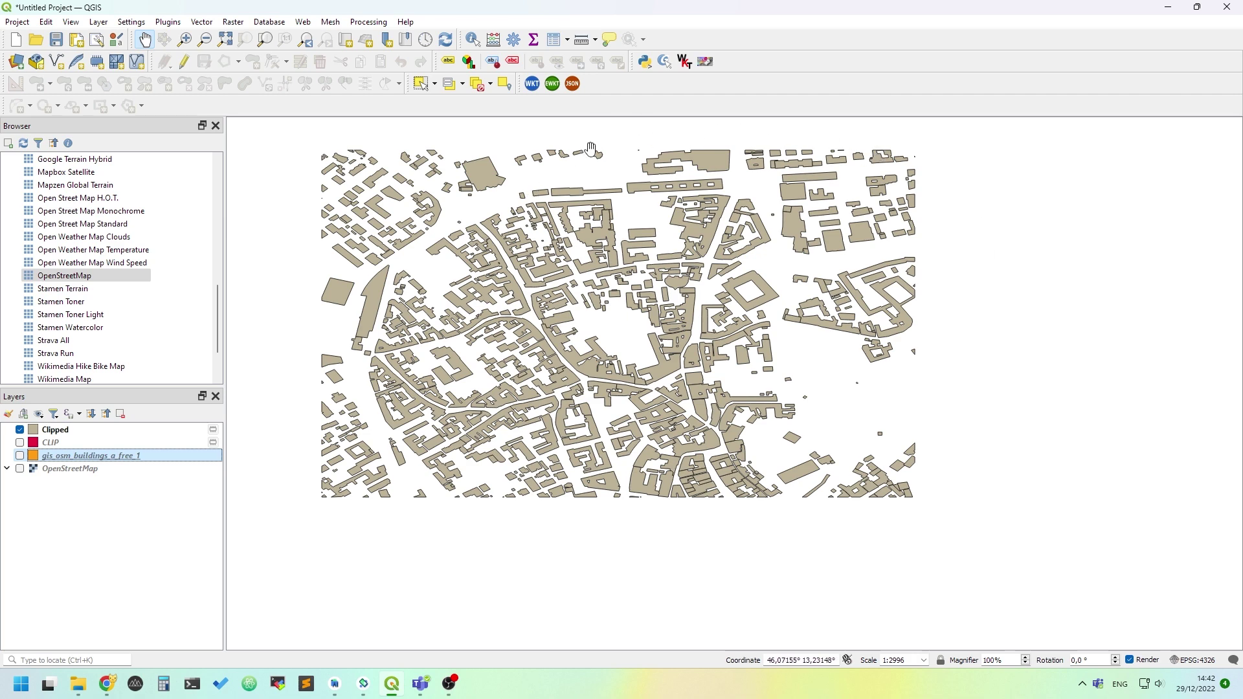
left_click(124, 431)
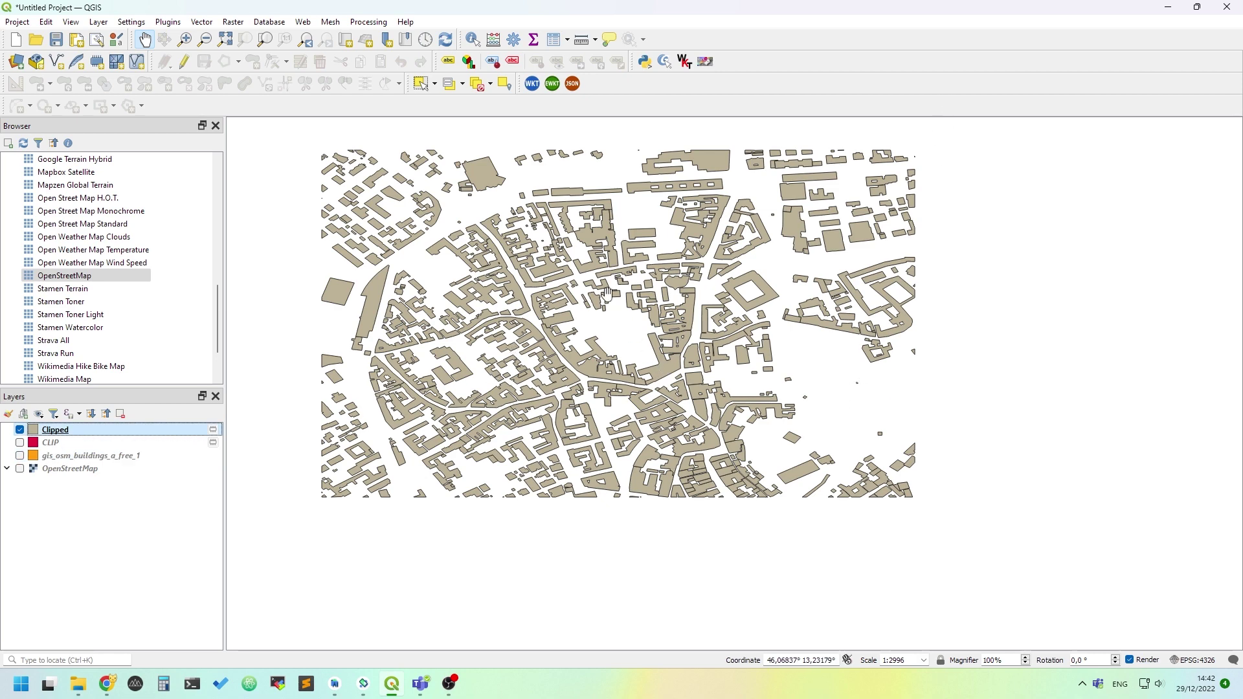
left_click_drag(606, 293, 643, 356)
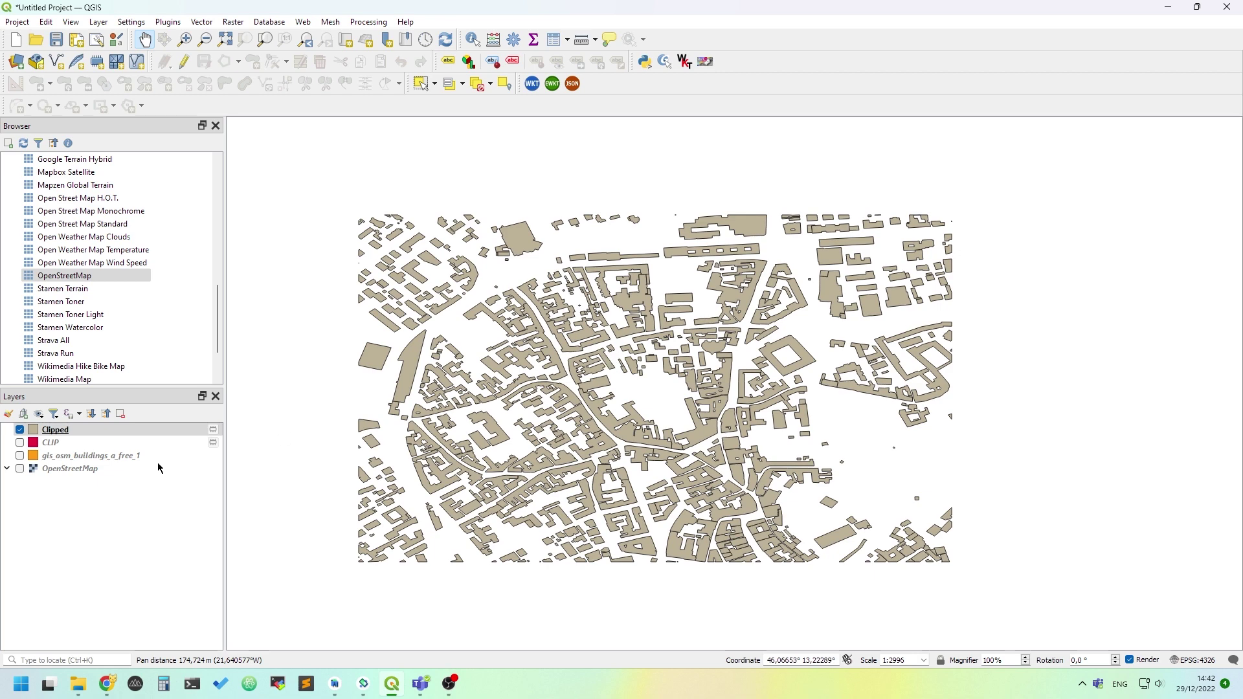
left_click(555, 40)
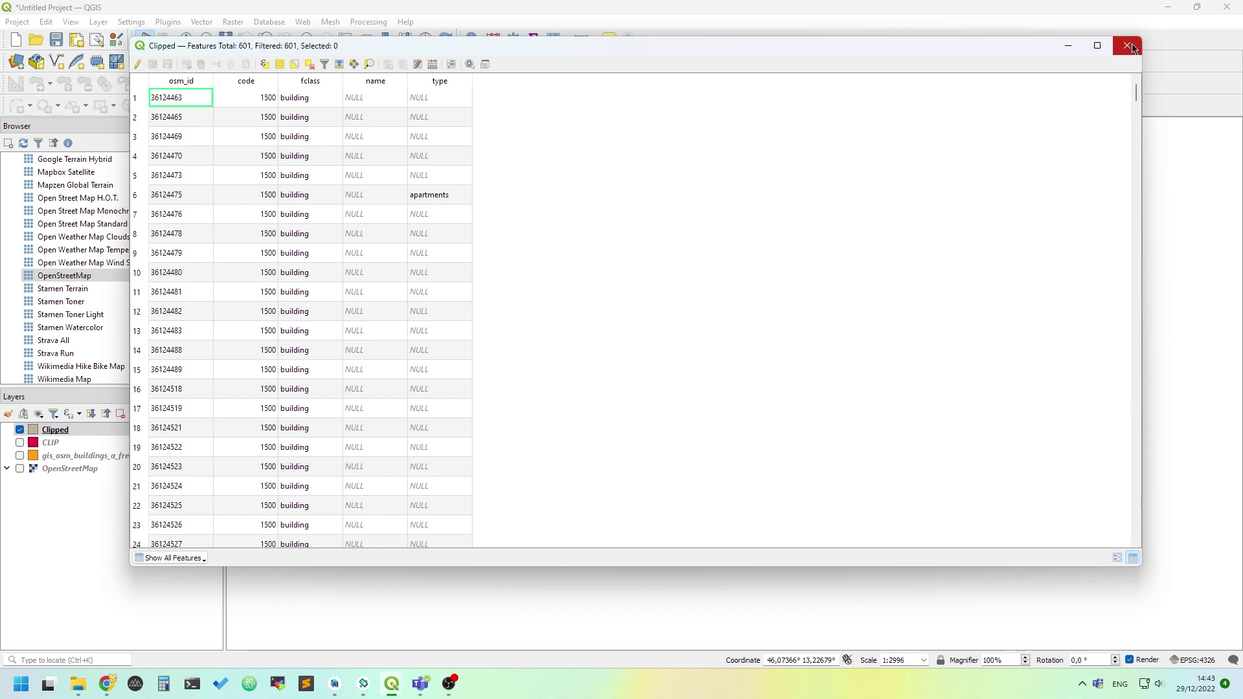
left_click(1132, 49)
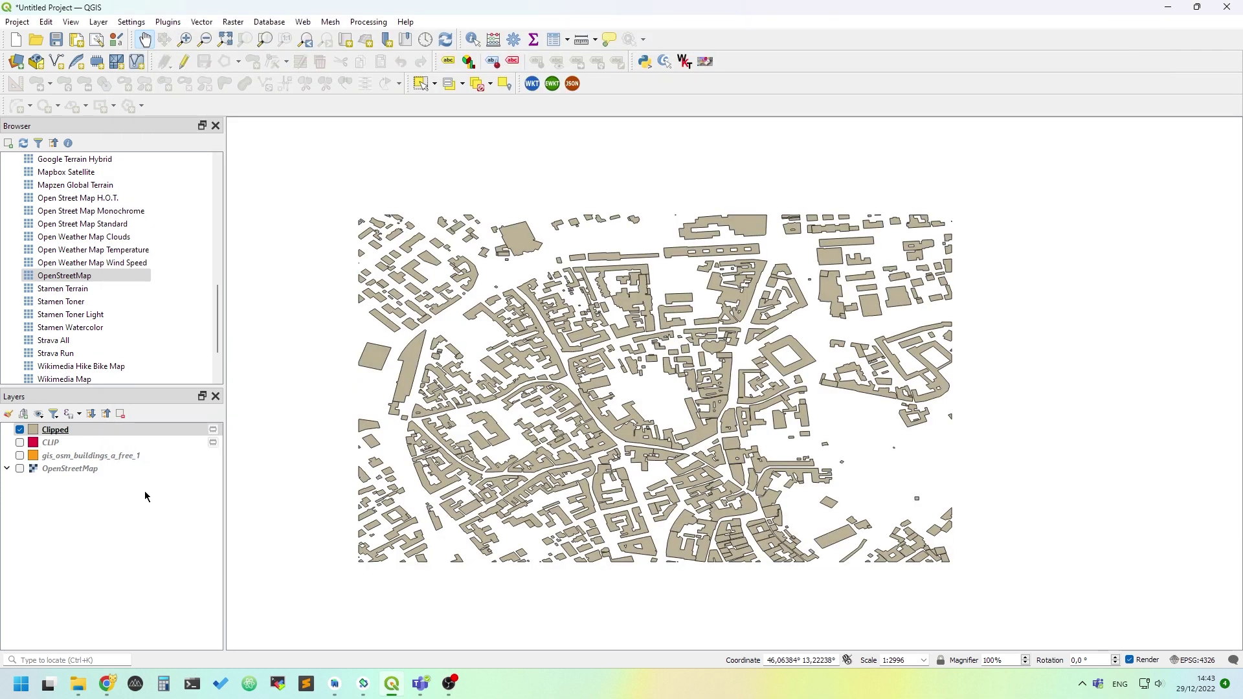
mouse_move(211, 431)
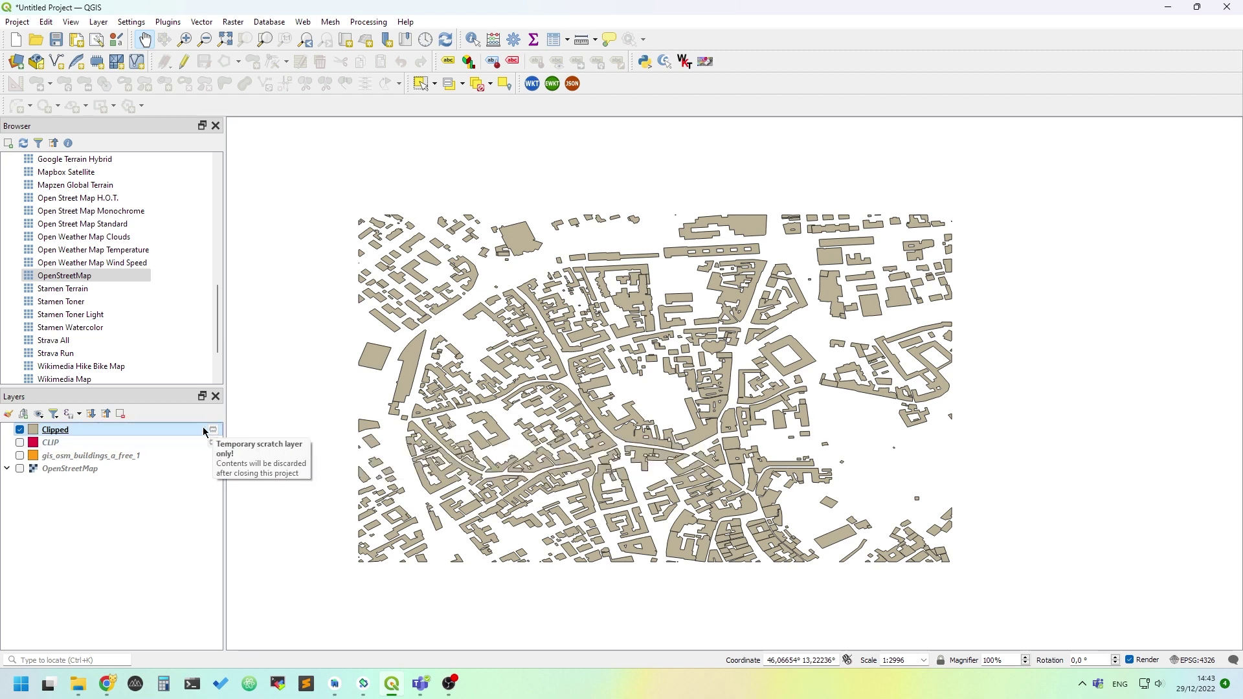
right_click(191, 431)
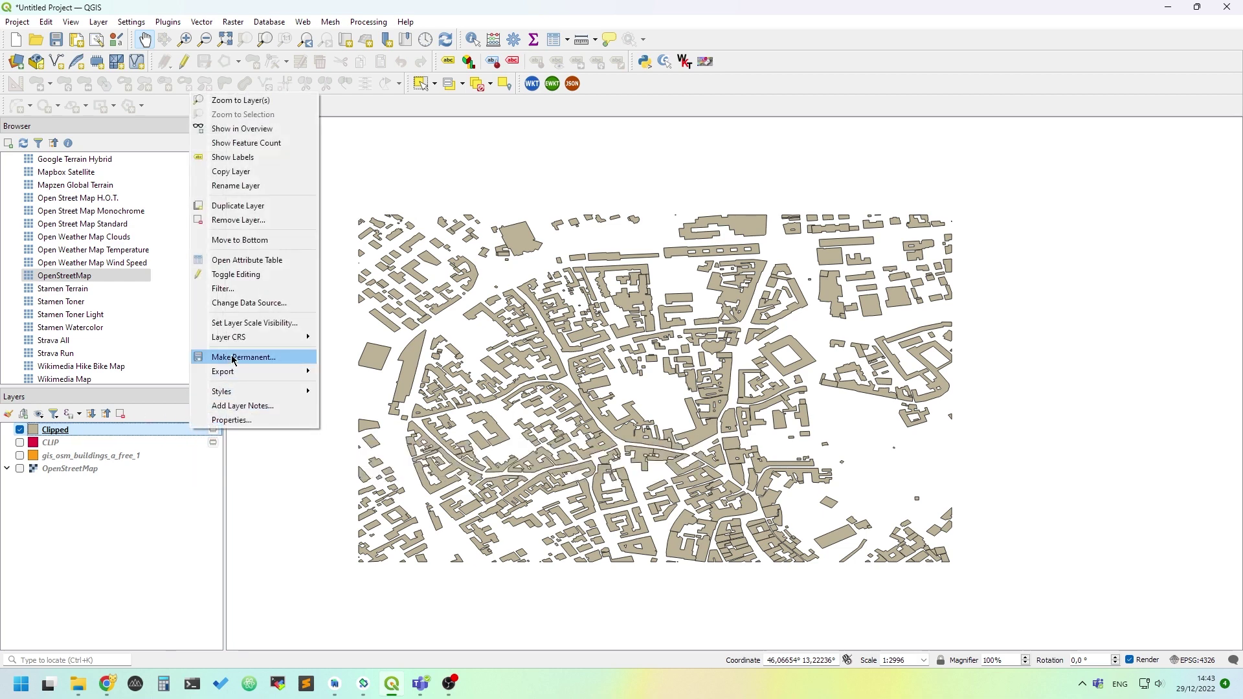
left_click(280, 364)
left_click_drag(771, 177, 620, 153)
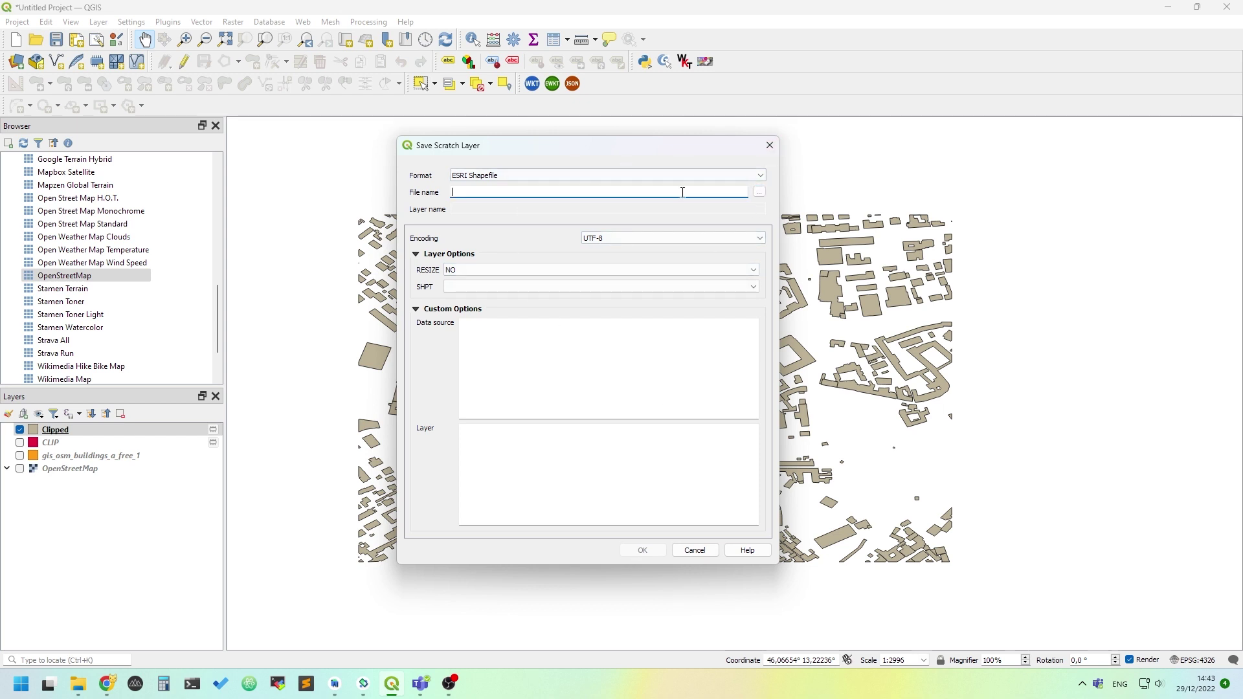
left_click(762, 181)
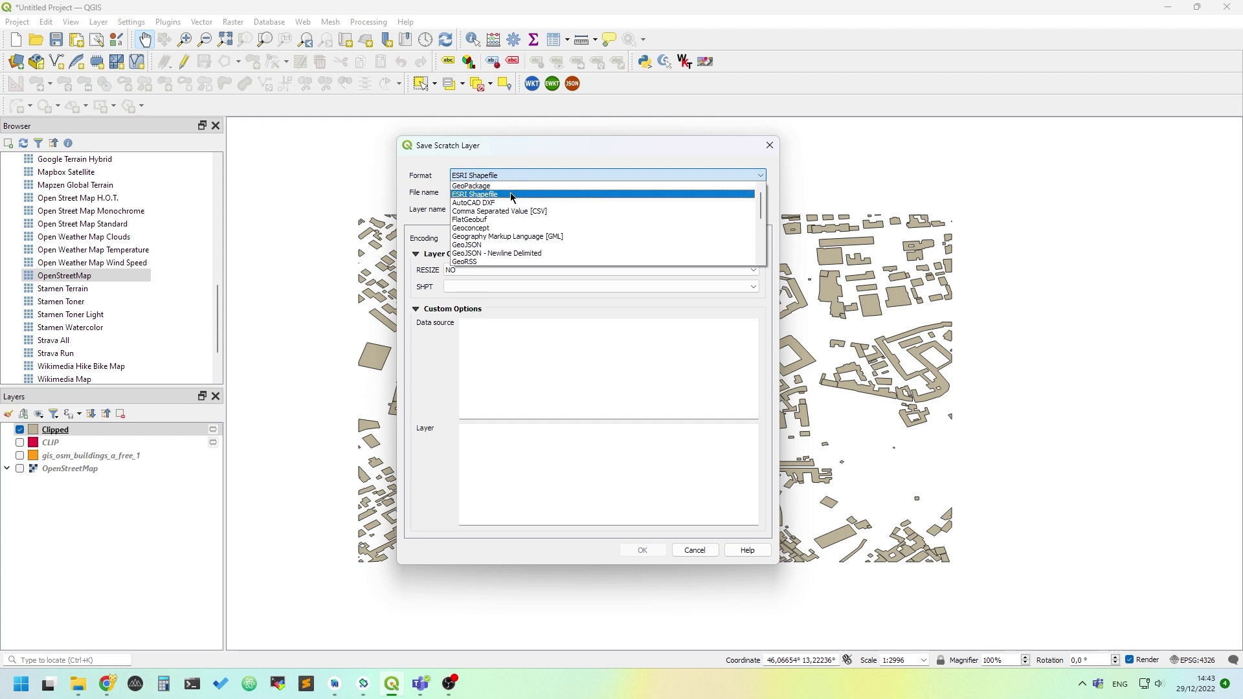
left_click(569, 139)
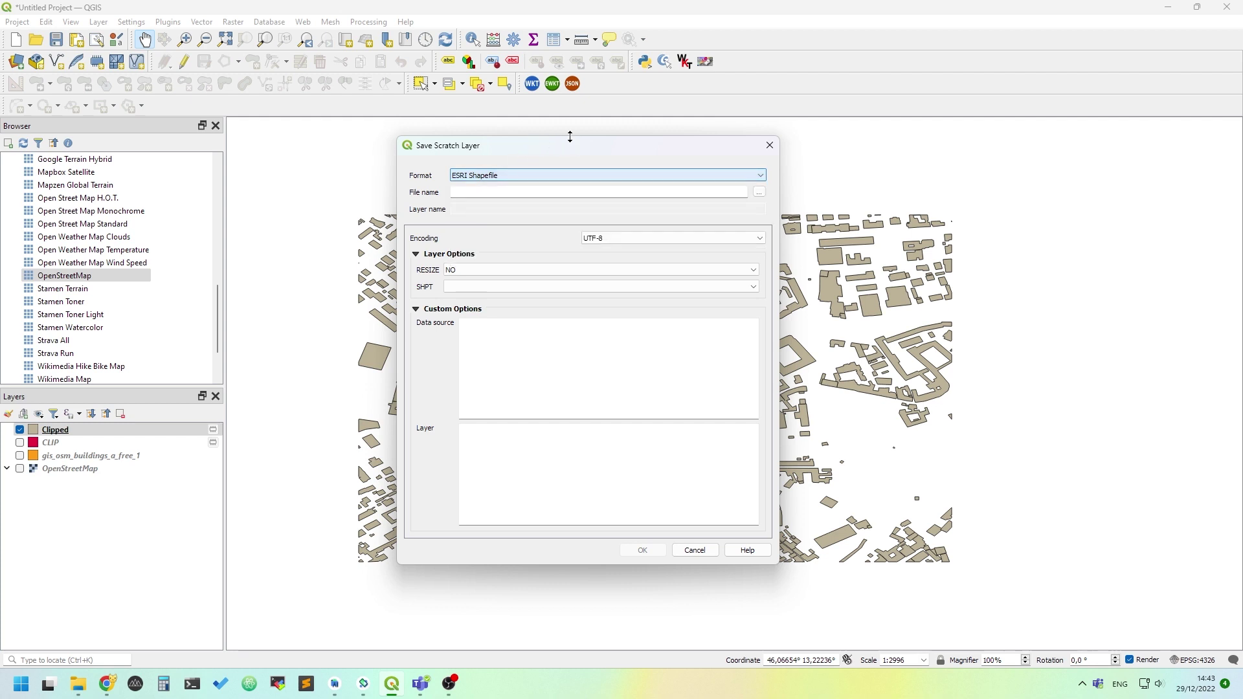
left_click(711, 552)
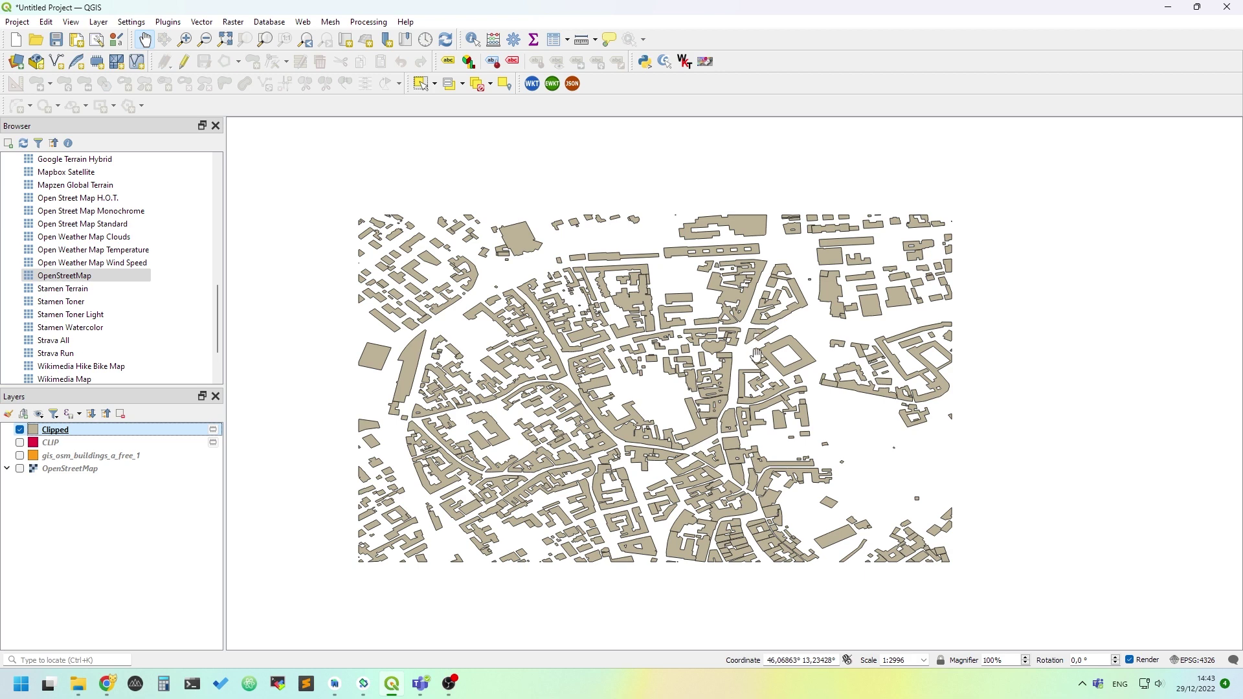
Step: Recentre the clipped buildings patch and turn on the OpenStreetMap basemap beneath it
scroll(749, 417, "down", 3)
scroll(749, 418, "up", 1)
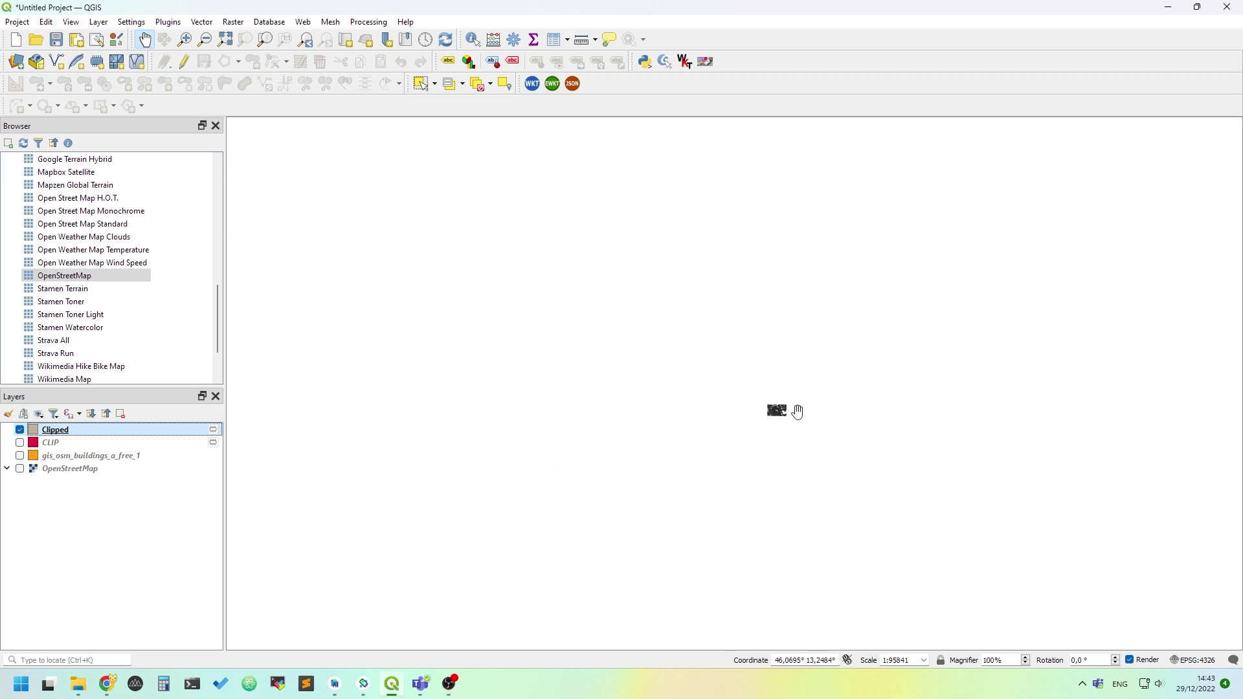
left_click_drag(696, 410, 380, 408)
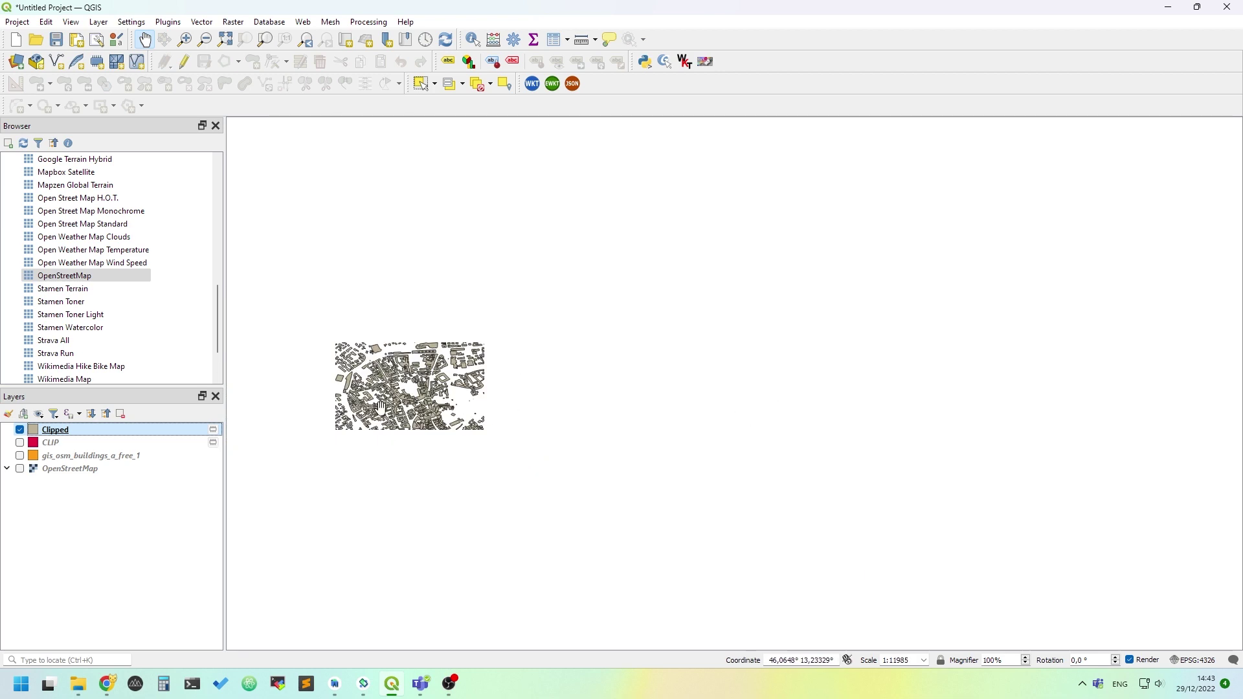
left_click(20, 469)
Step: Zoom and pan to frame all Clipped buildings within Udine's historic centre street map
scroll(557, 422, "up", 3)
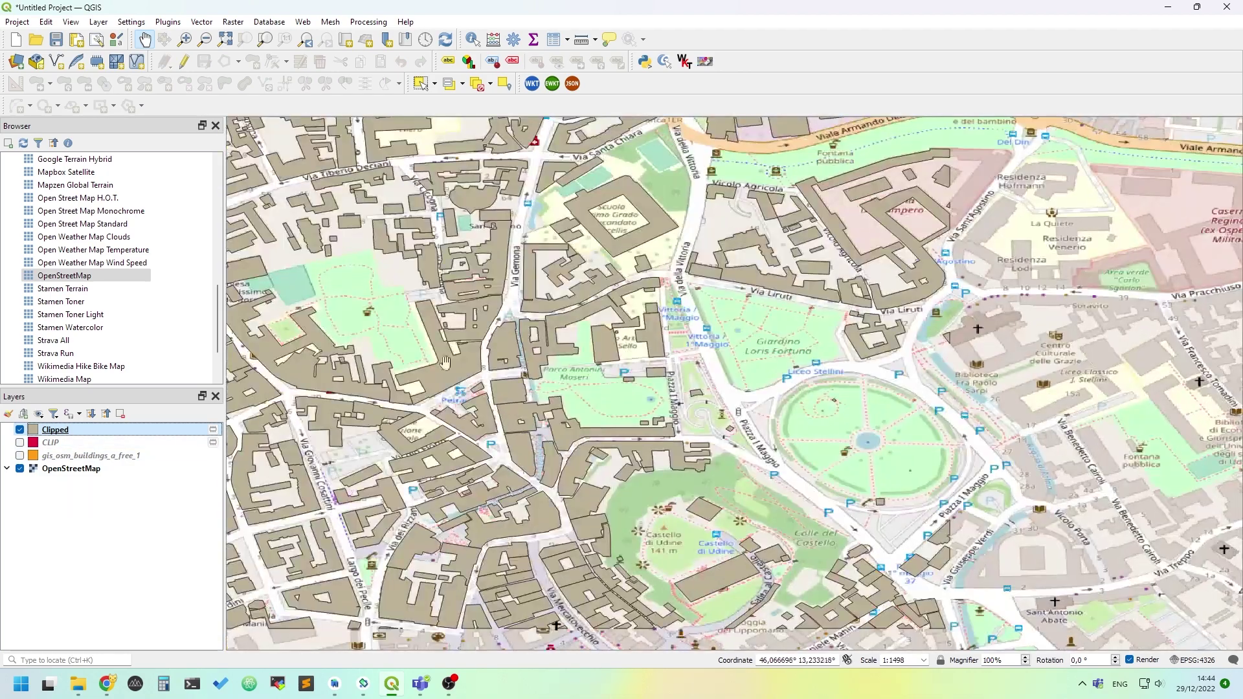
left_click_drag(505, 340, 777, 473)
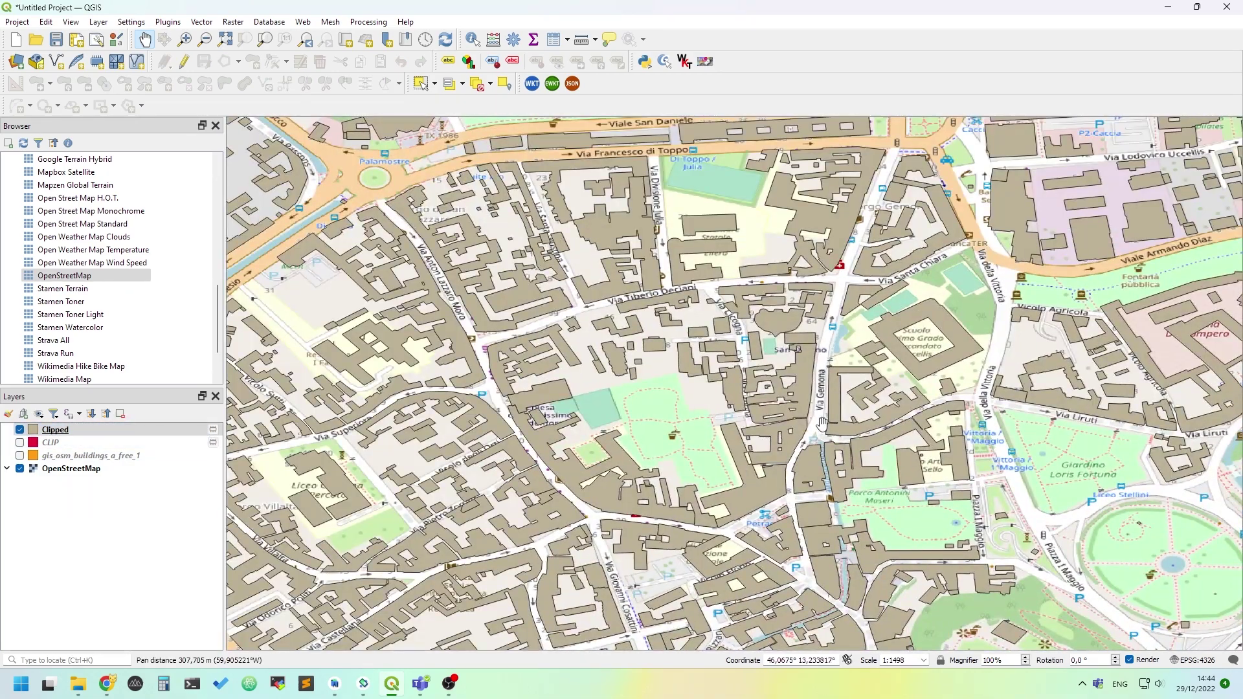
scroll(854, 418, "down", 3)
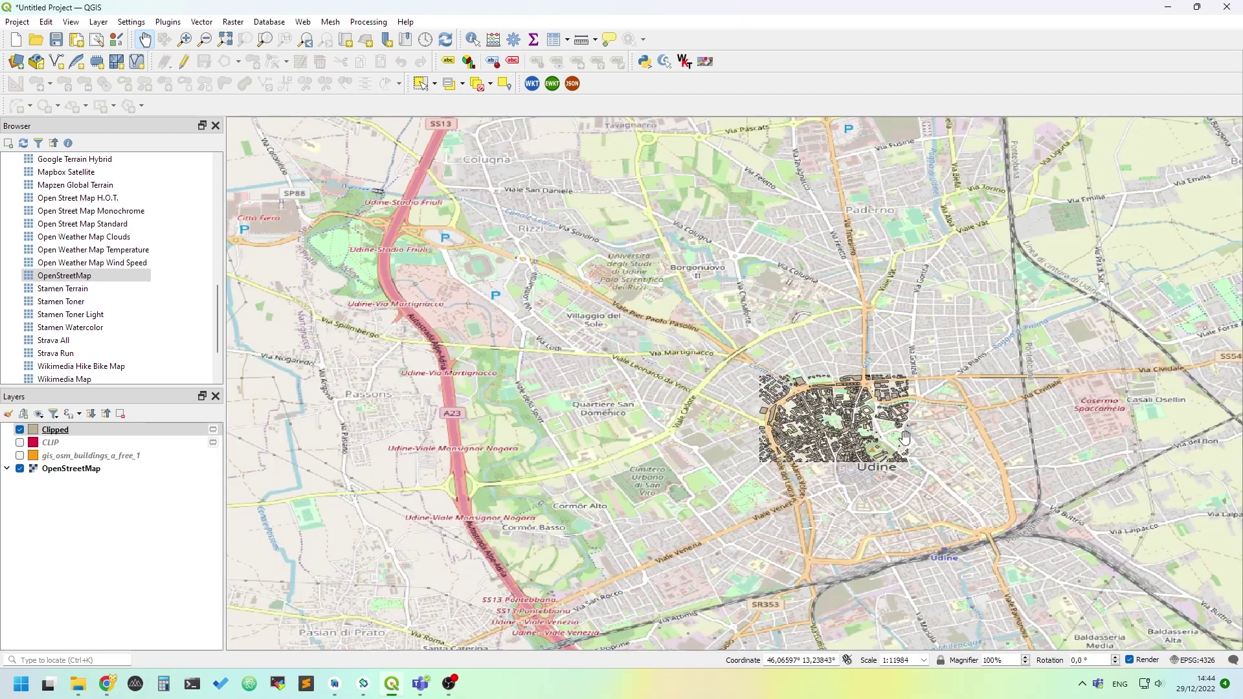
scroll(841, 395, "down", 2)
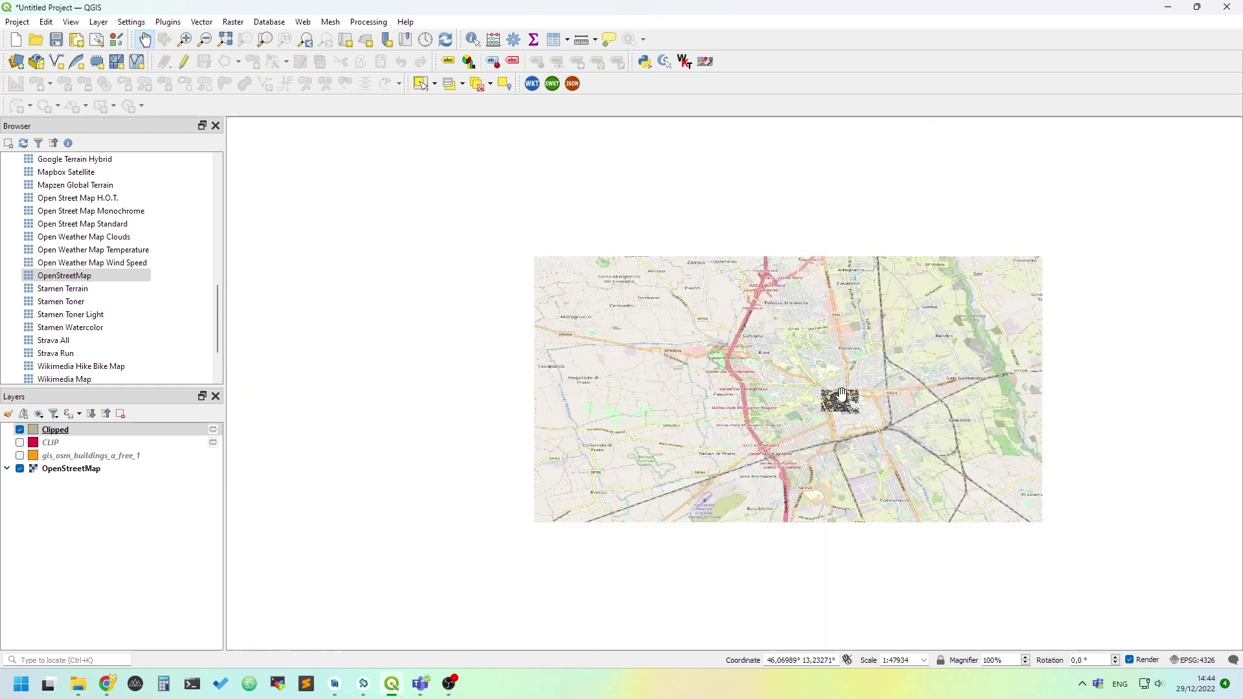
scroll(841, 395, "down", 1)
scroll(840, 395, "down", 1)
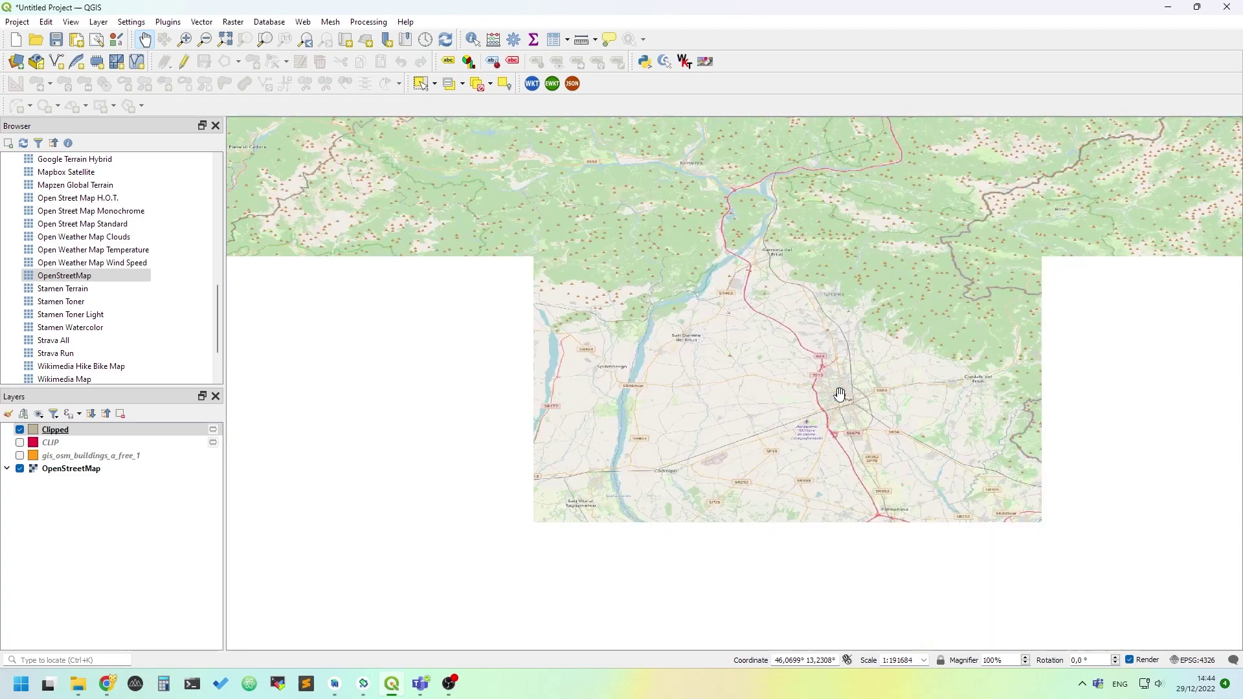
scroll(841, 396, "up", 5)
left_click_drag(867, 325, 672, 449)
scroll(755, 548, "up", 1)
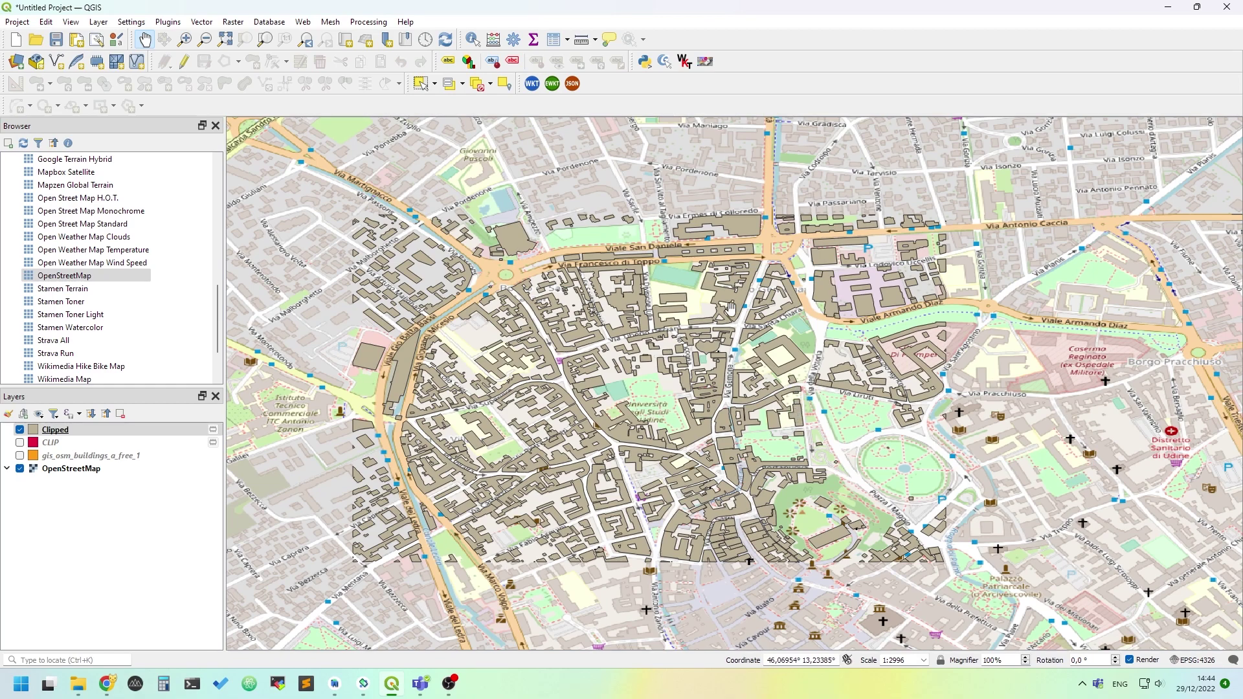
left_click_drag(655, 298, 683, 334)
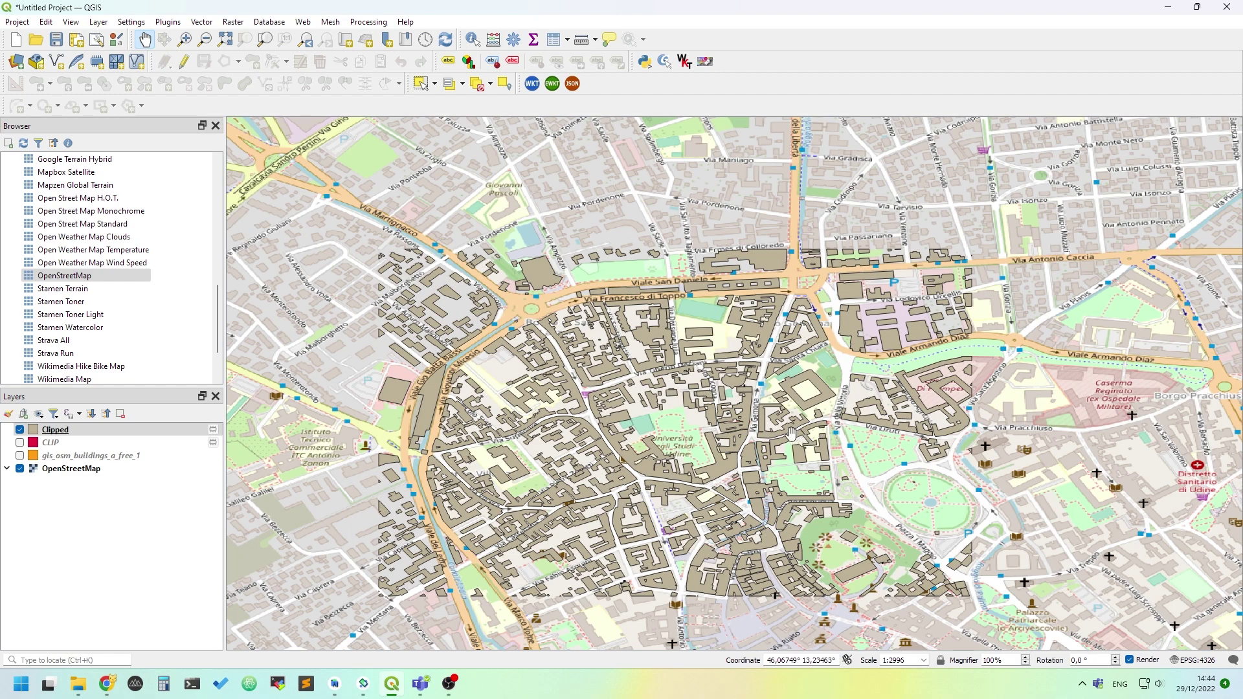
left_click_drag(791, 433, 765, 391)
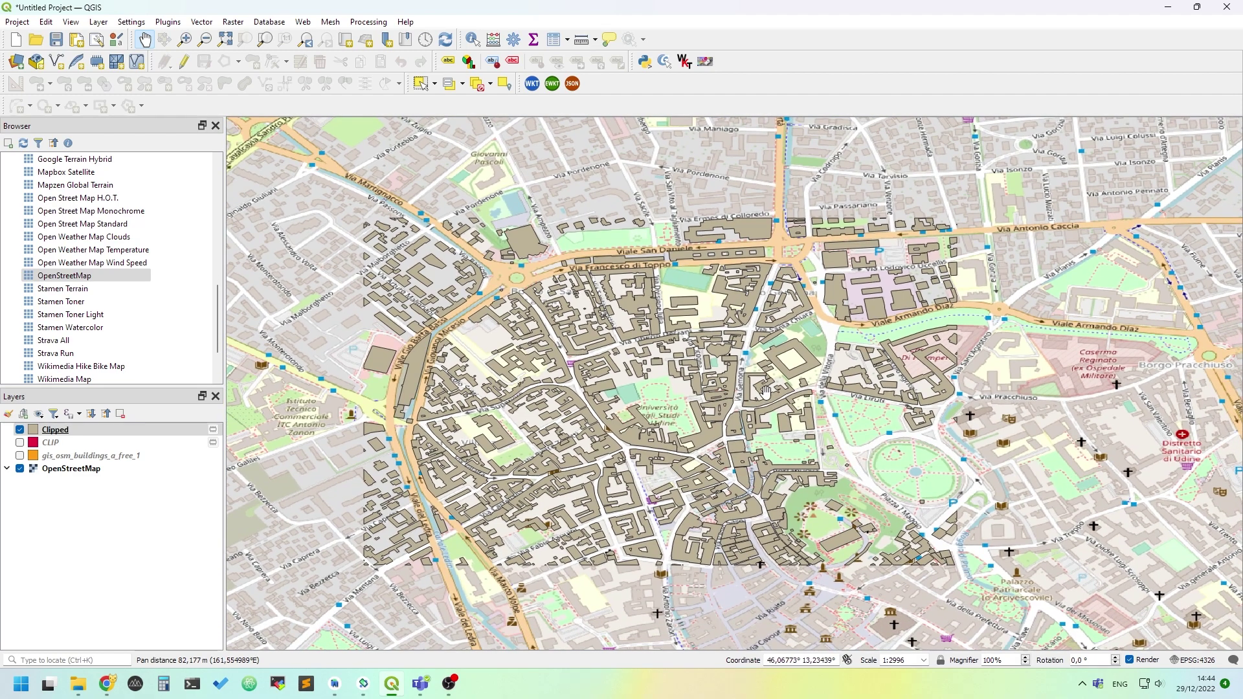